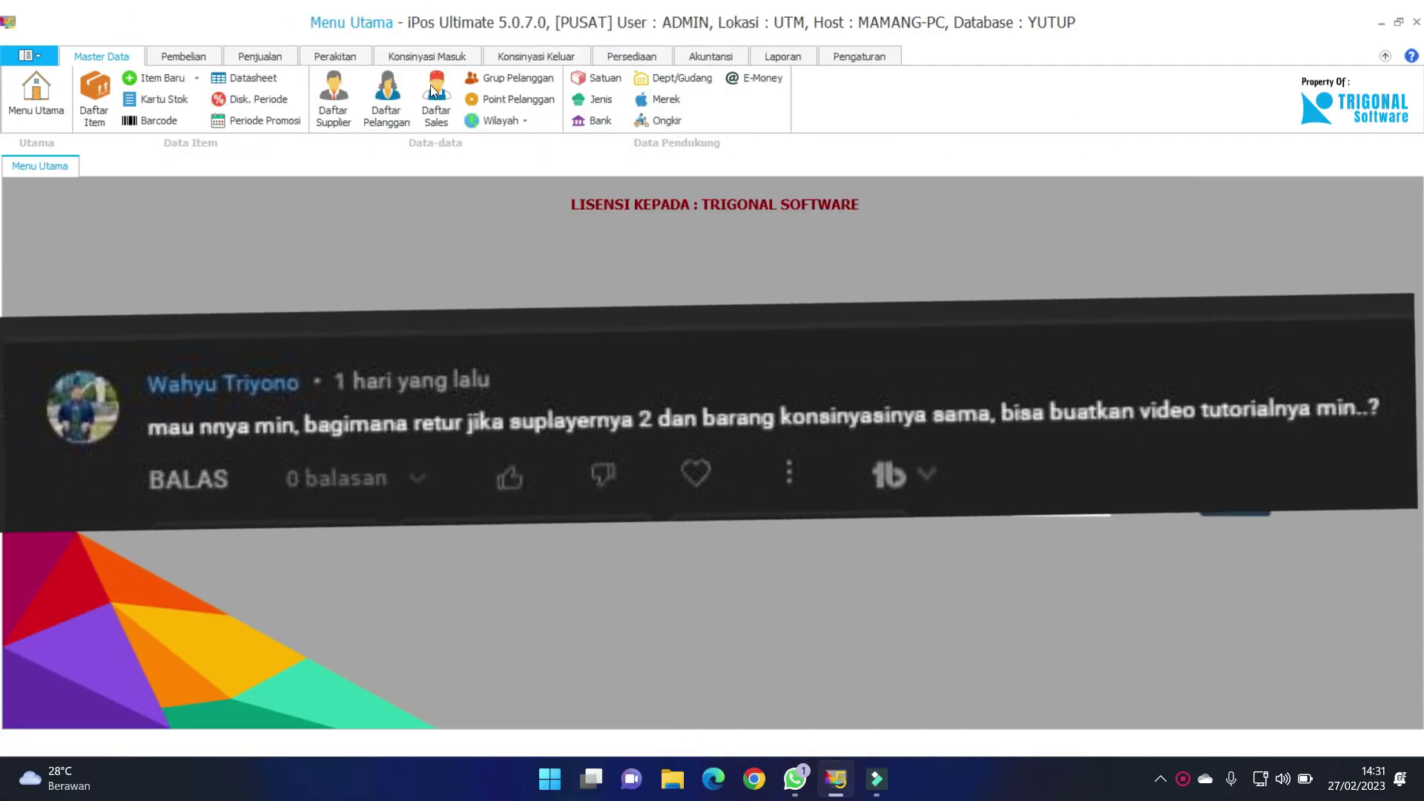
Step: Open the incoming consignment list and review the item details of the ANISA BAKERY consignment, closing the record without edits
click(426, 55)
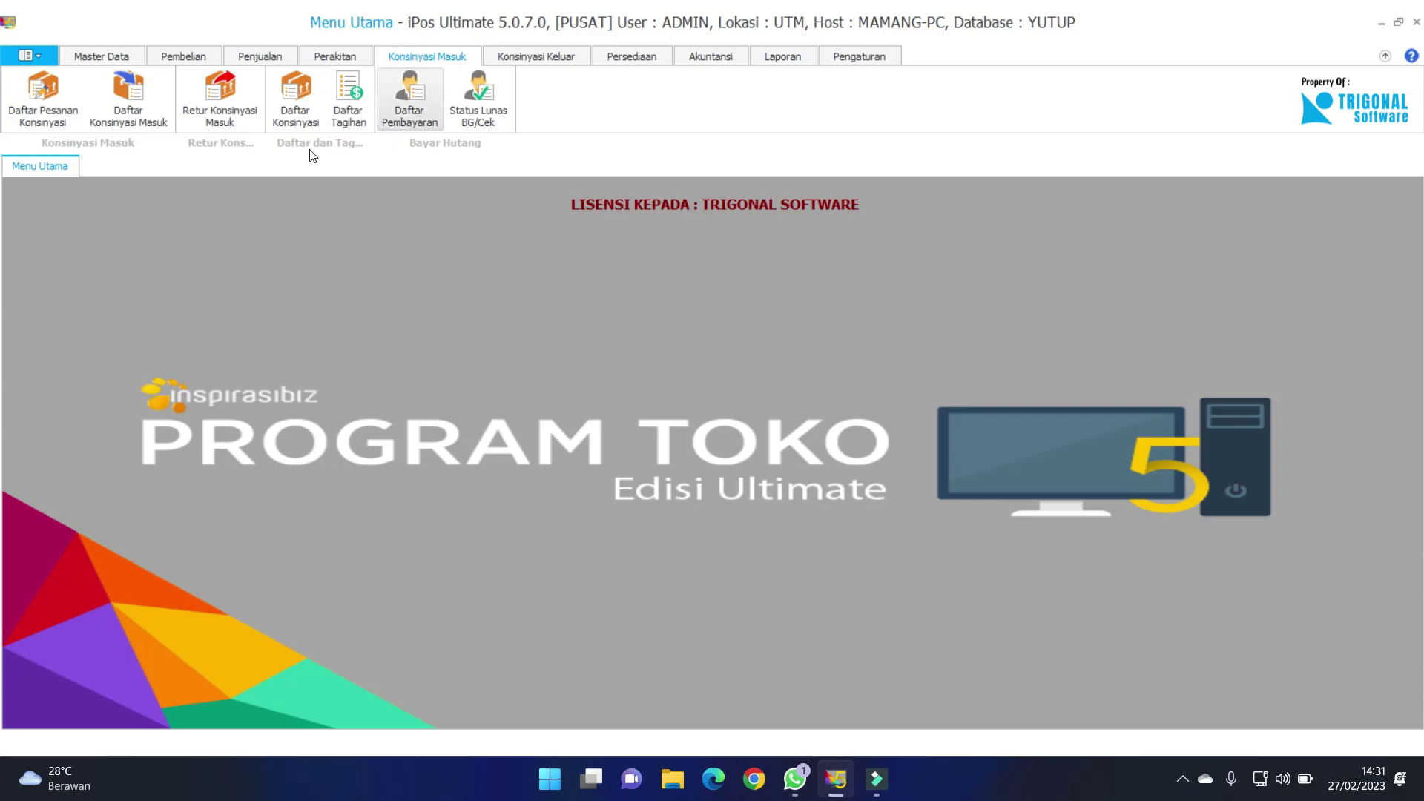
click(101, 95)
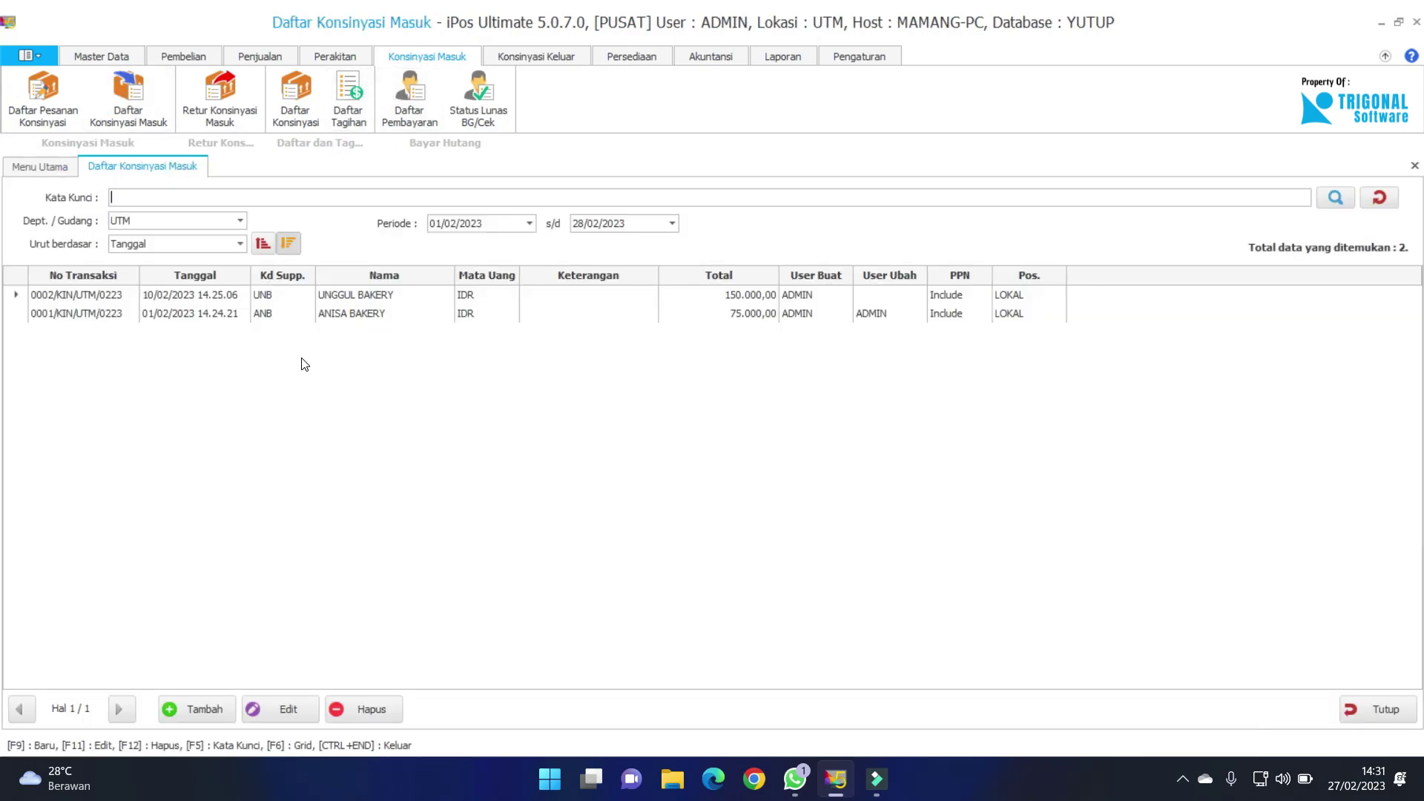
click(385, 314)
click(391, 300)
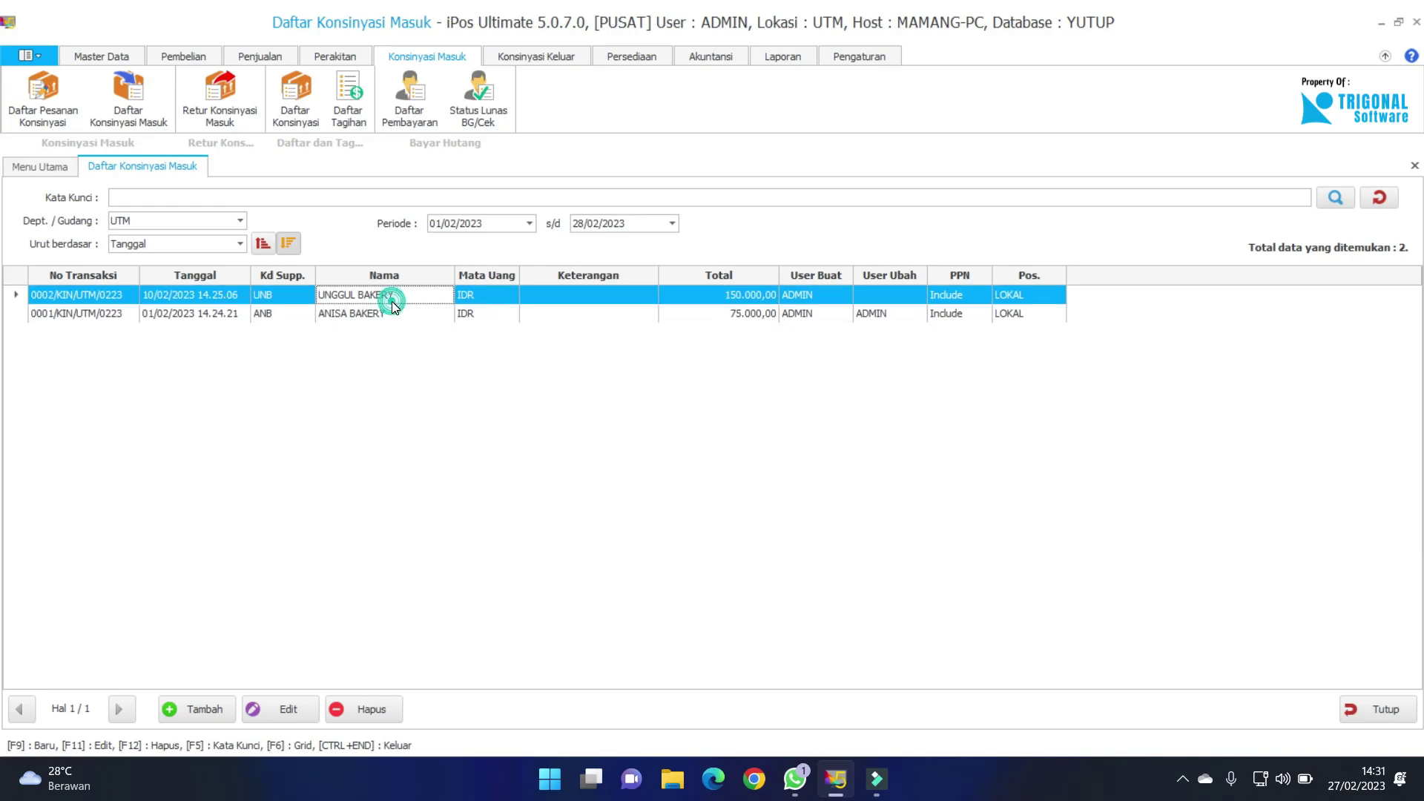
click(394, 317)
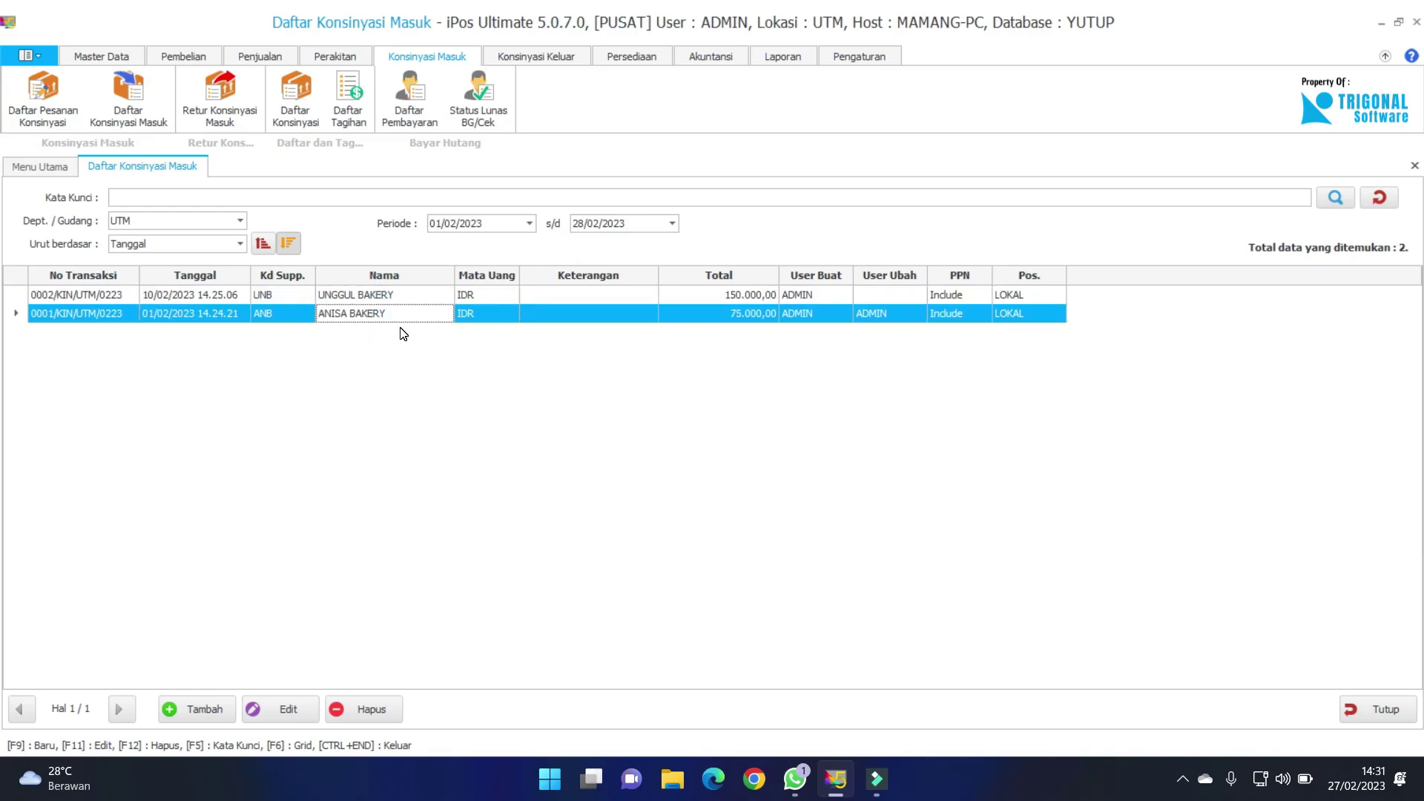
click(398, 300)
click(394, 311)
click(280, 711)
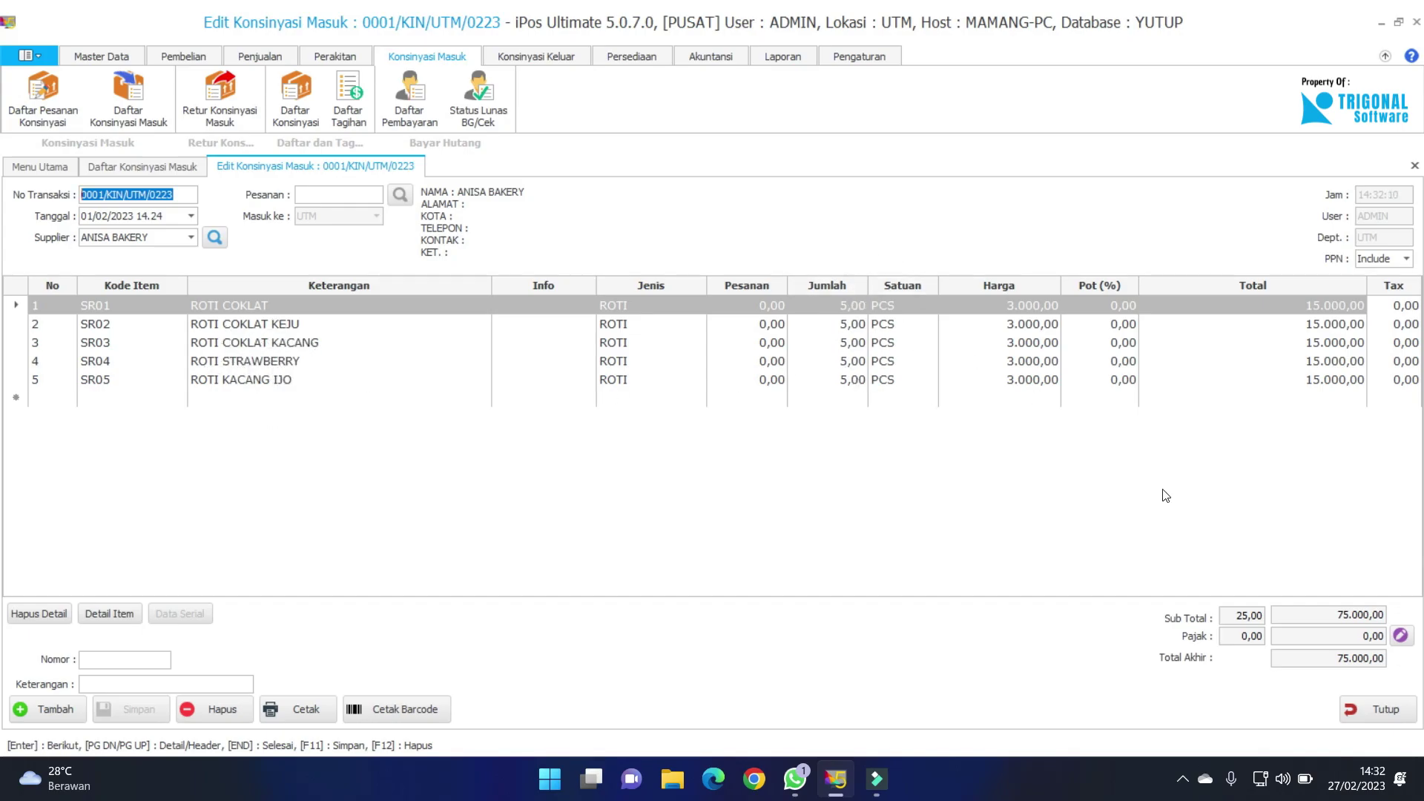
click(1381, 709)
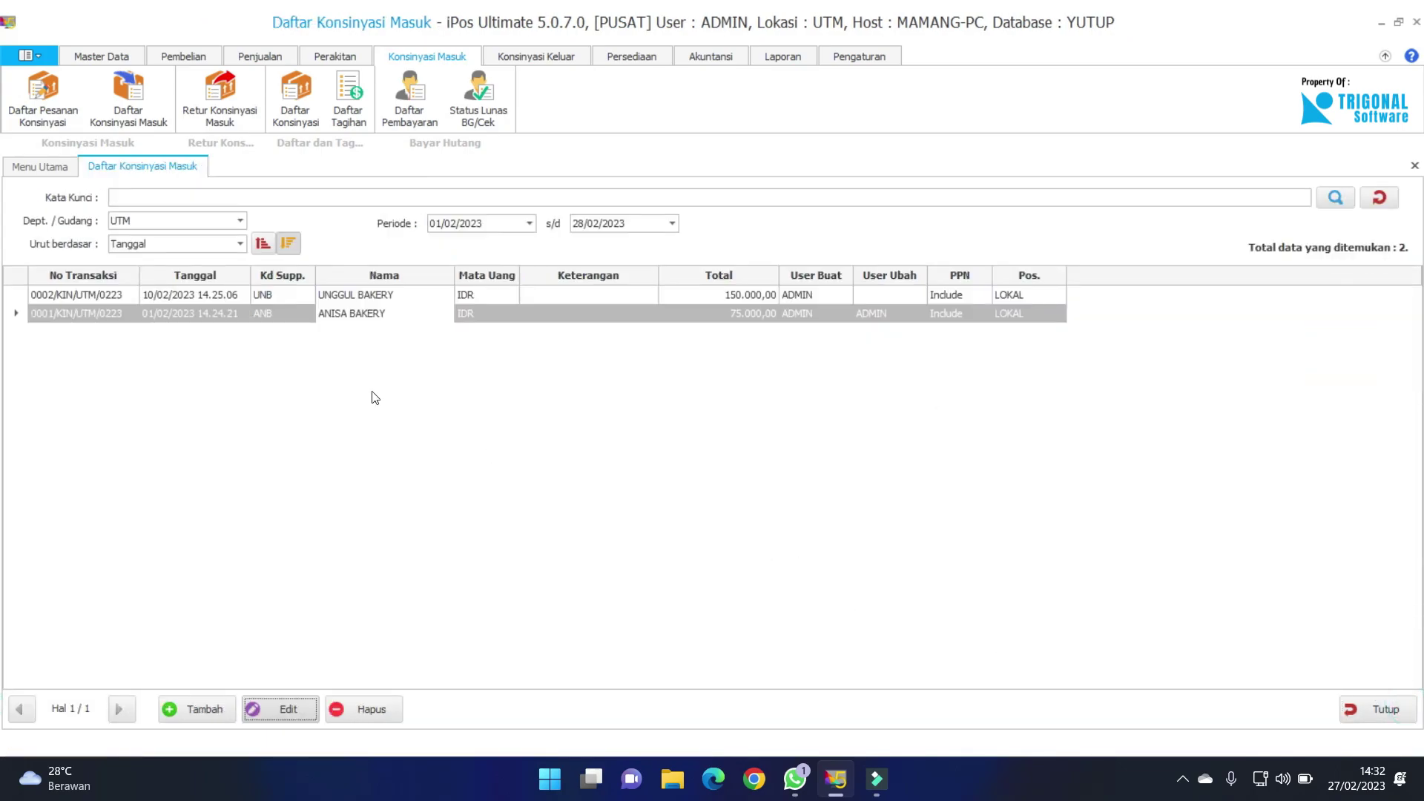
Step: Review the item details of the UNGGUL BAKERY consignment and close the record without edits
click(347, 296)
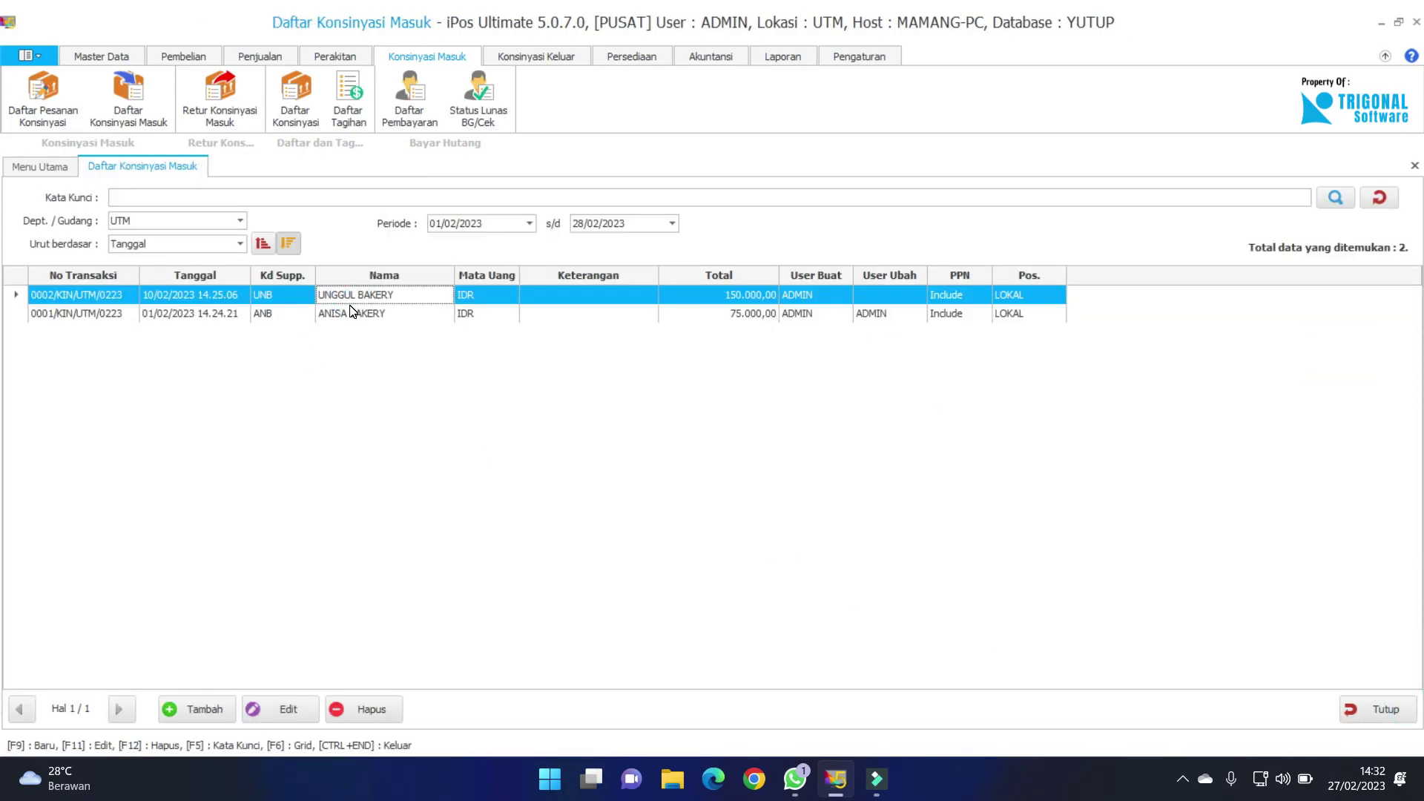
click(289, 710)
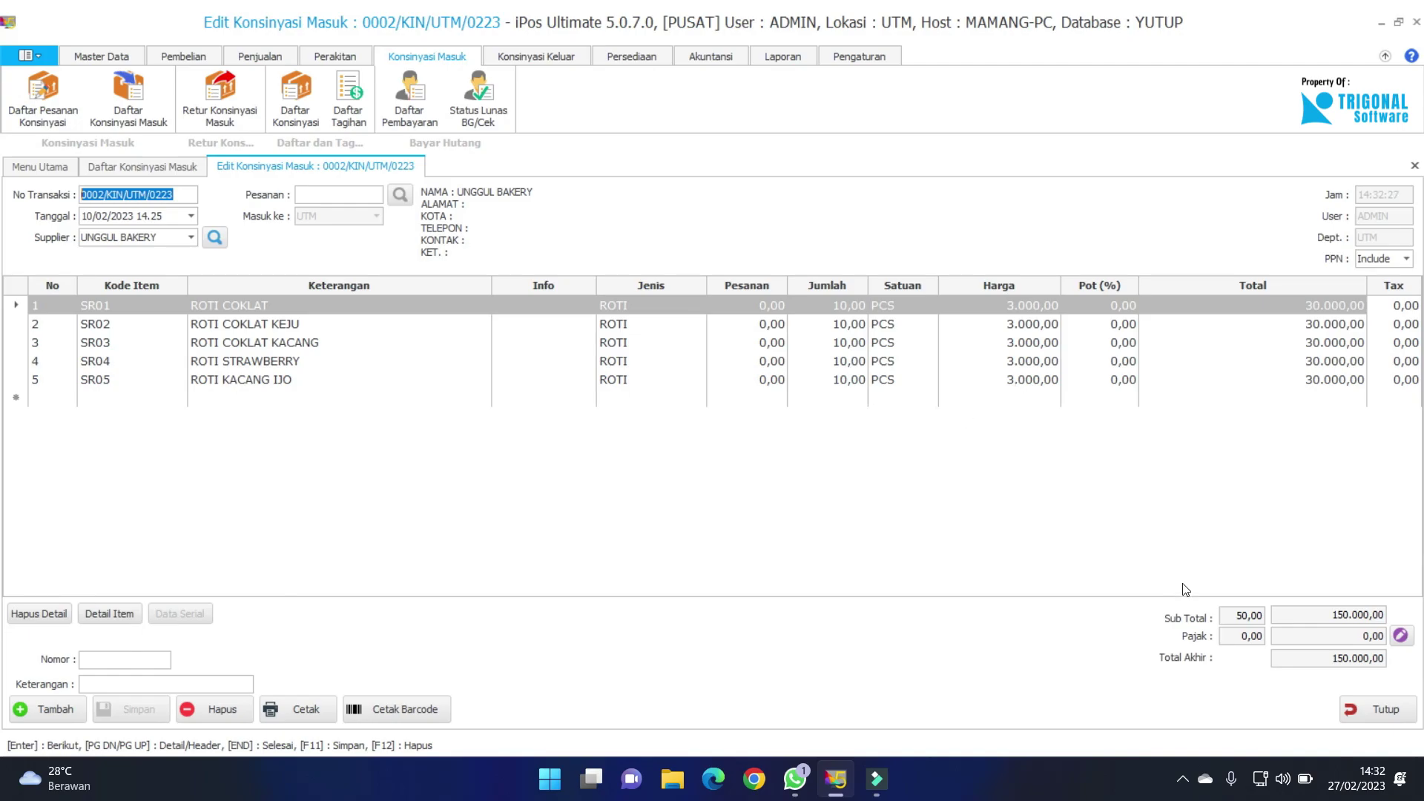
click(1372, 709)
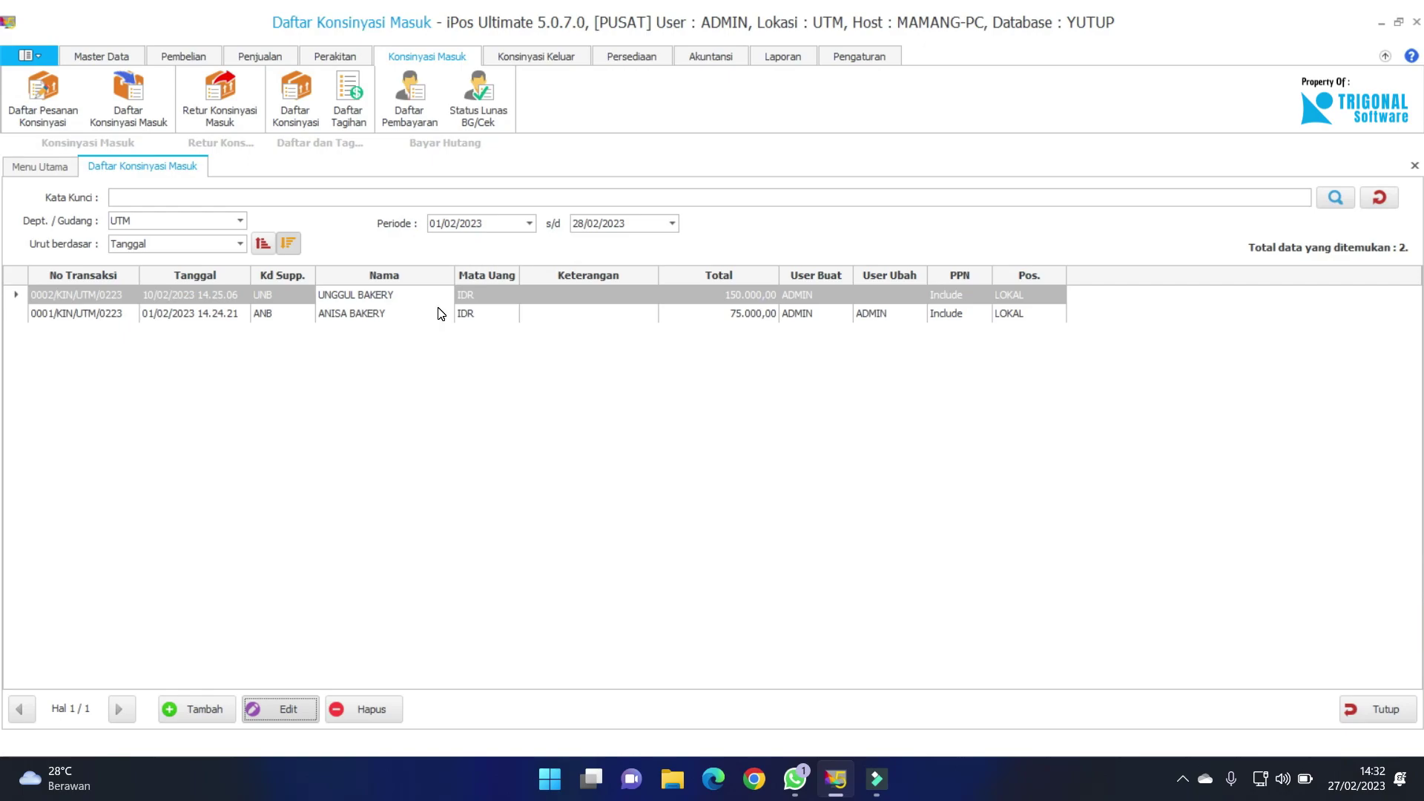
Step: Create a new incoming consignment return with ANISA BAKERY as the supplier
click(215, 95)
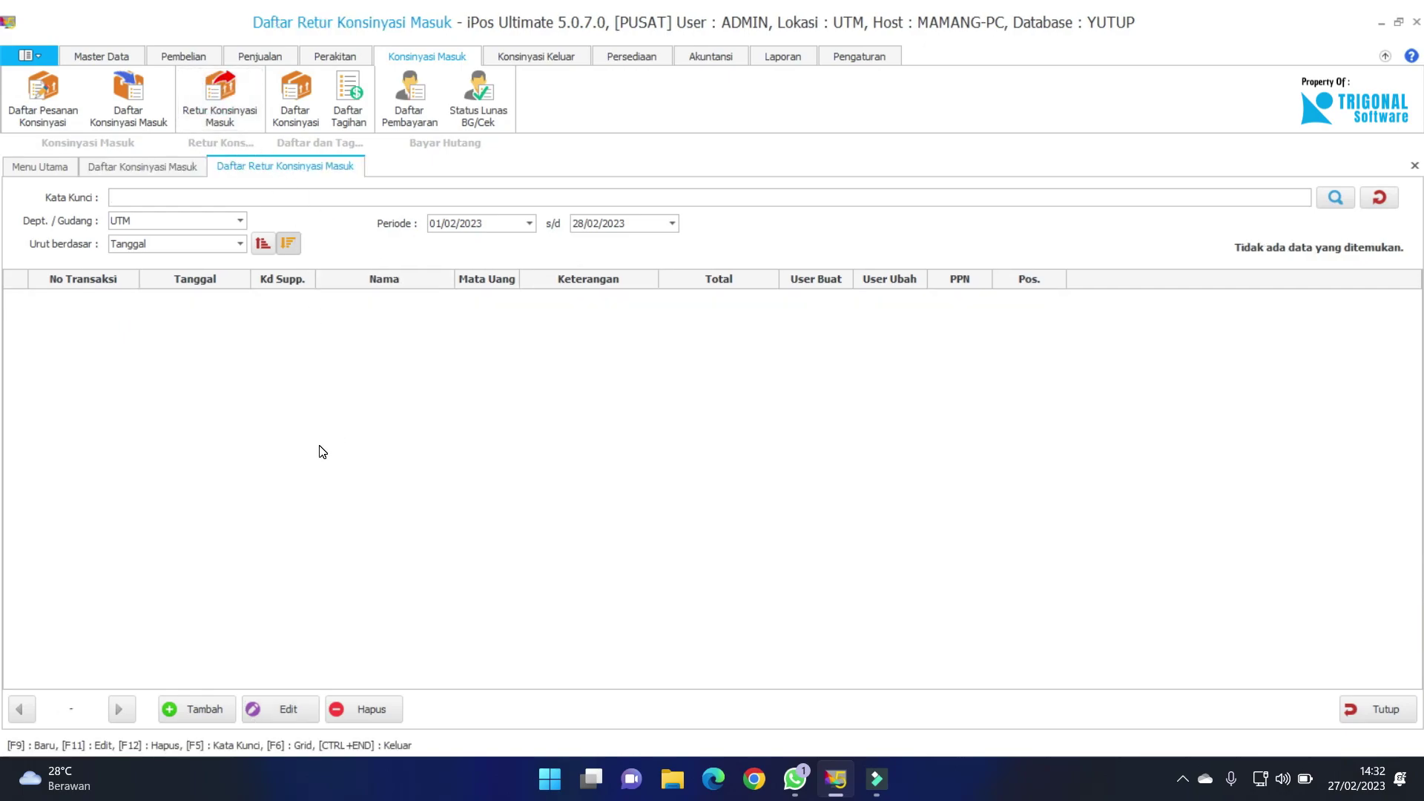
click(202, 706)
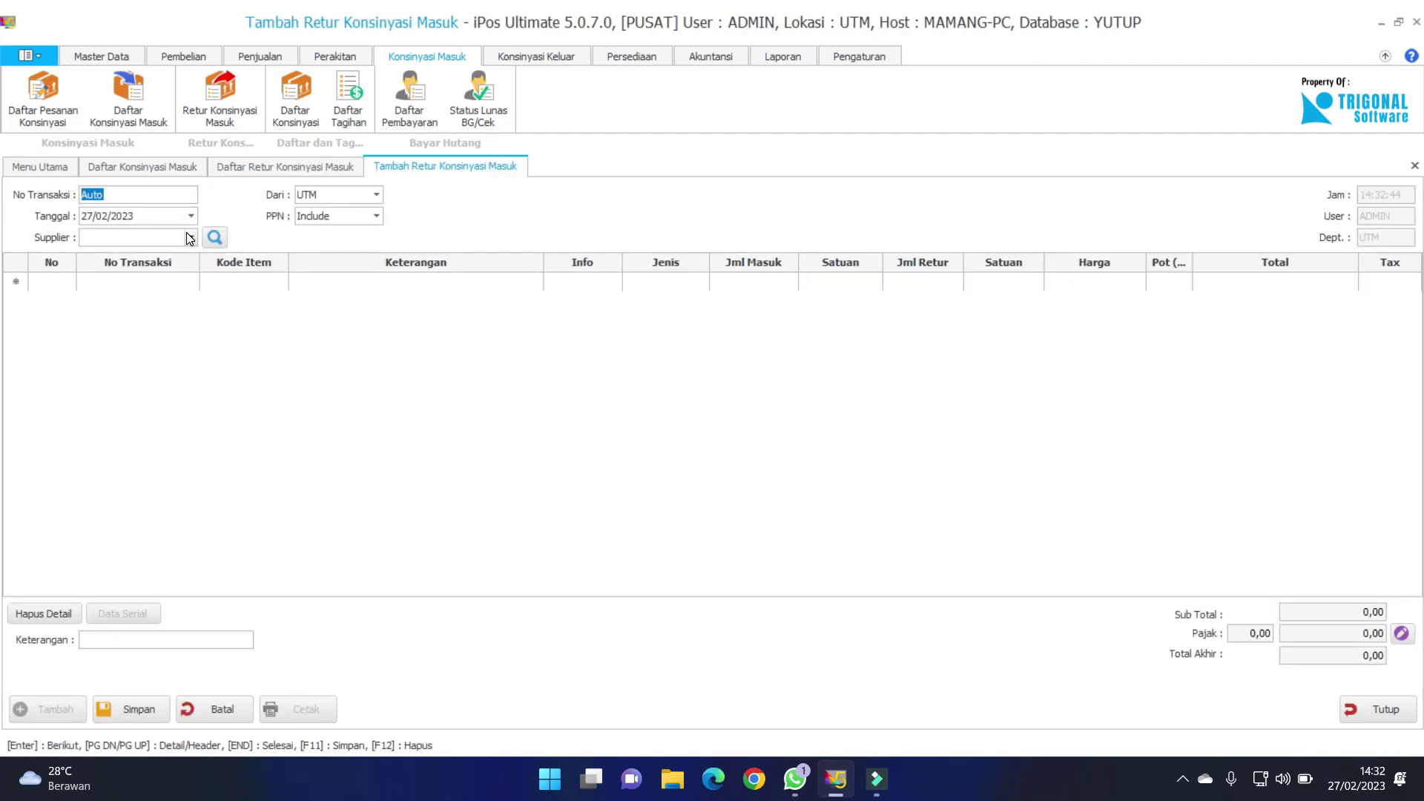
click(189, 237)
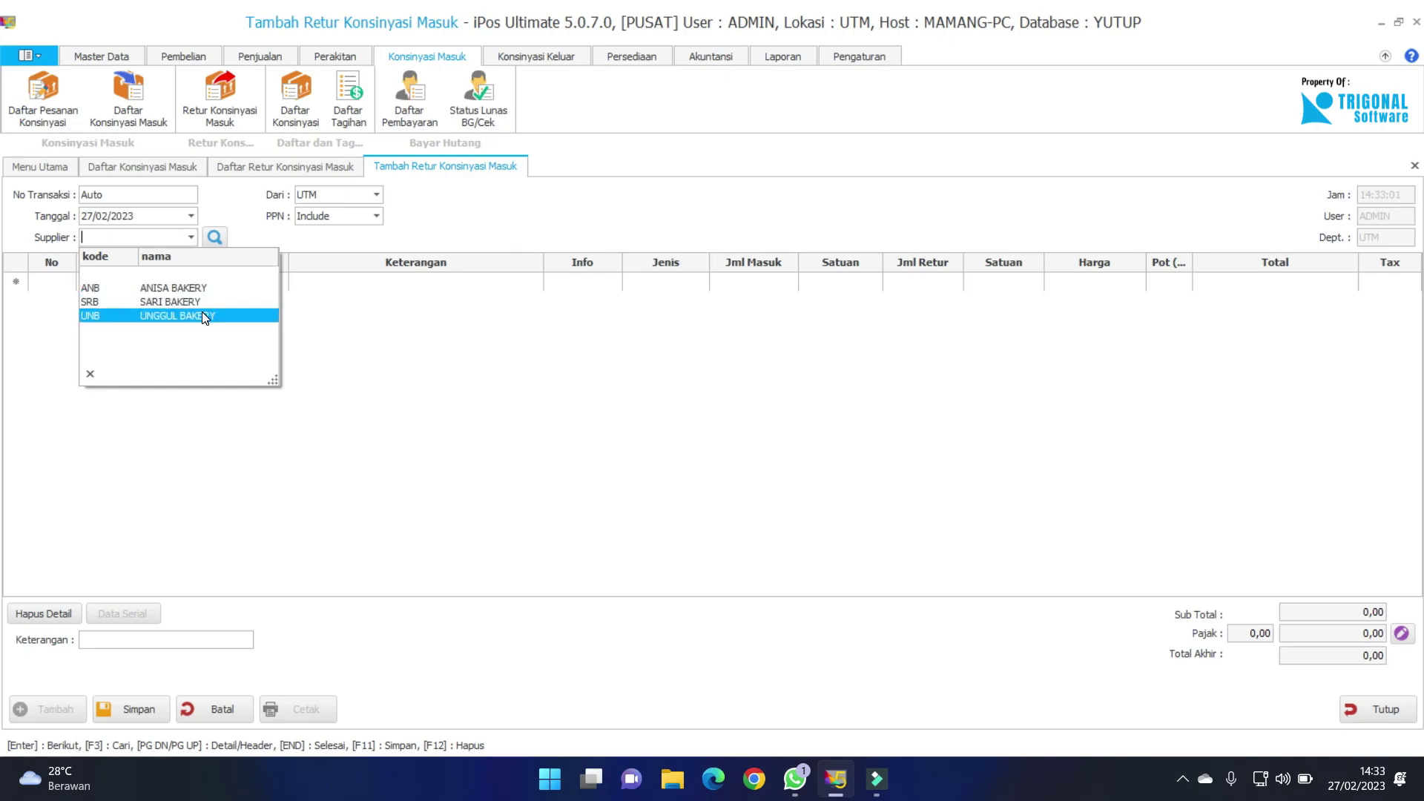
click(212, 294)
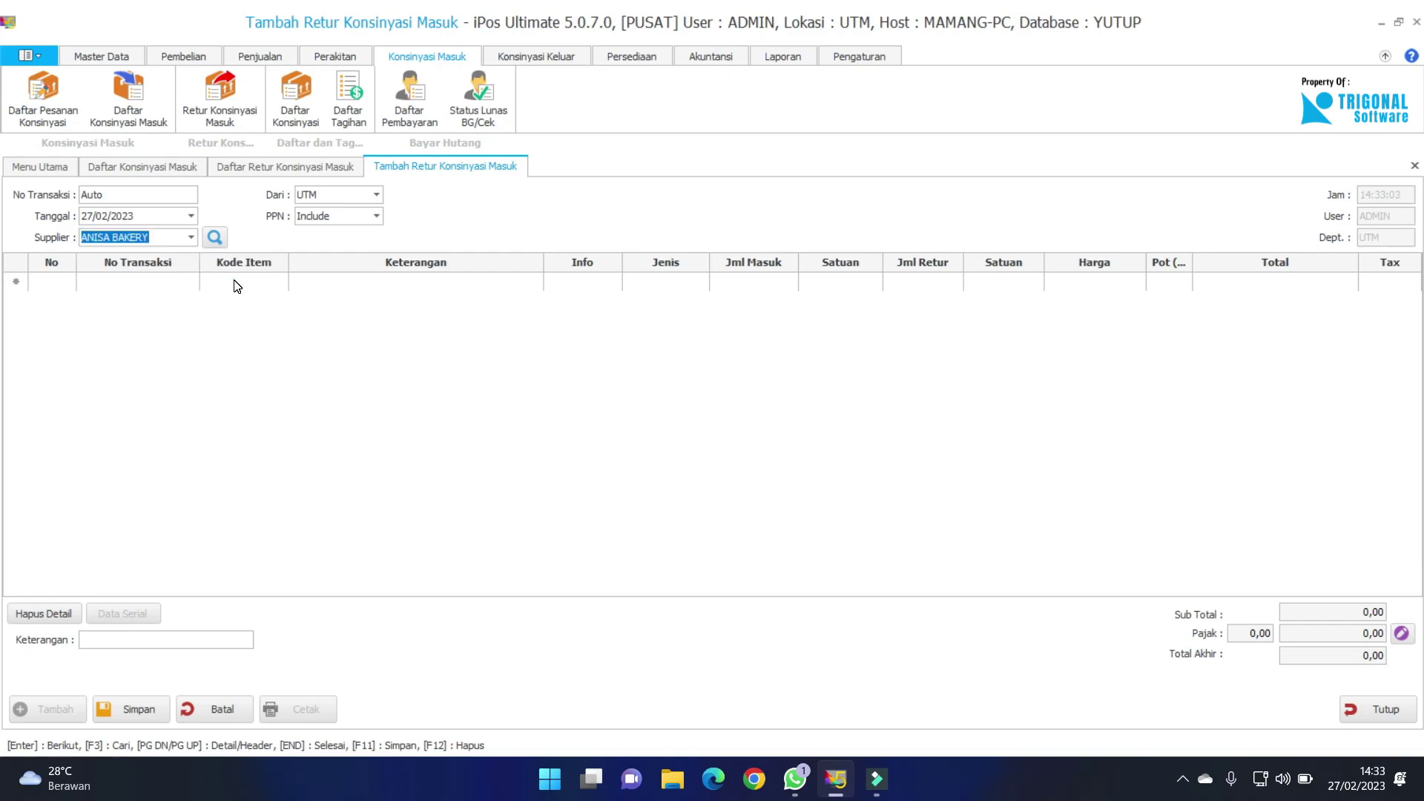
Step: Search for ROTI COKLAT and add item SR01 from ANISA BAKERY's 01/02/2023 consignment to the return
click(233, 282)
text(ROTI COKLAT)
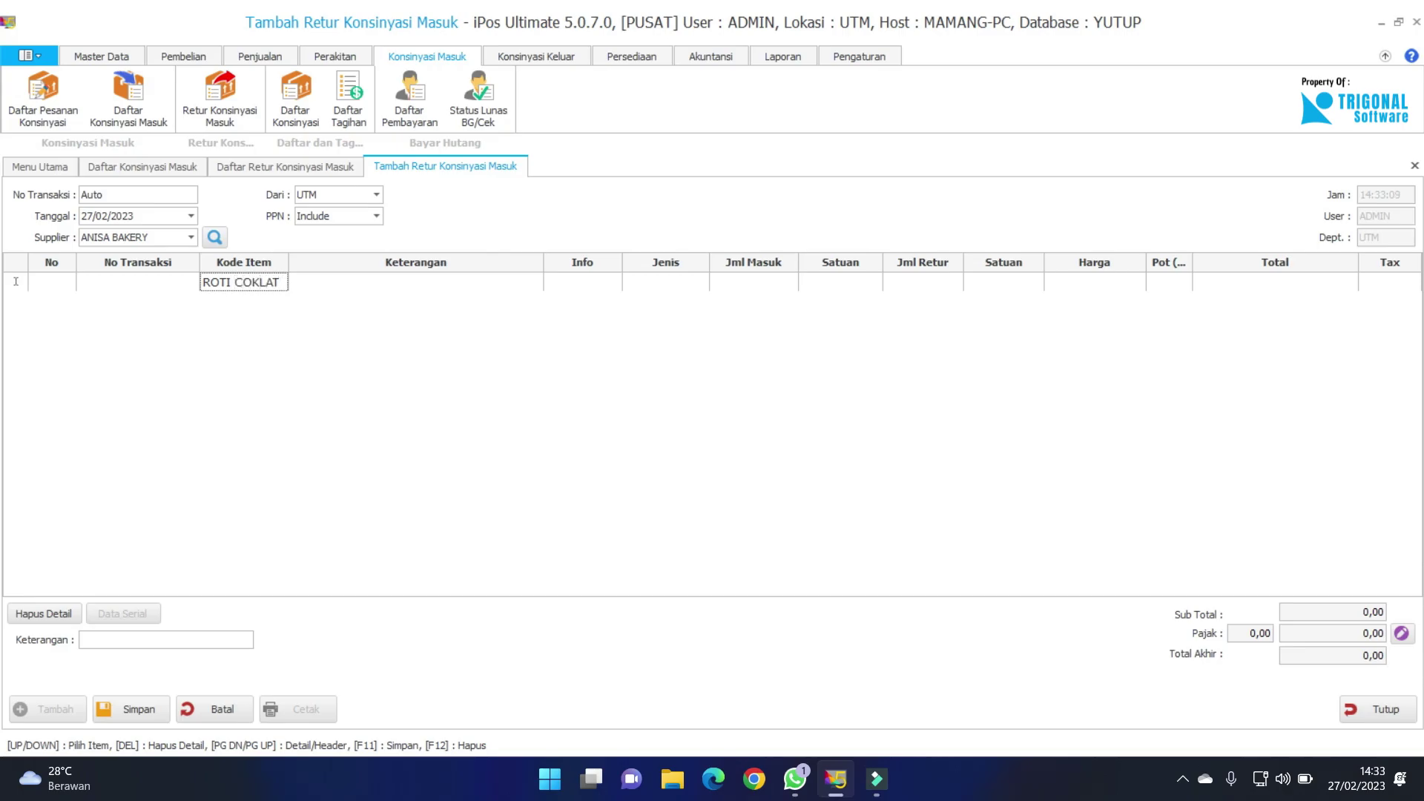
key(Return)
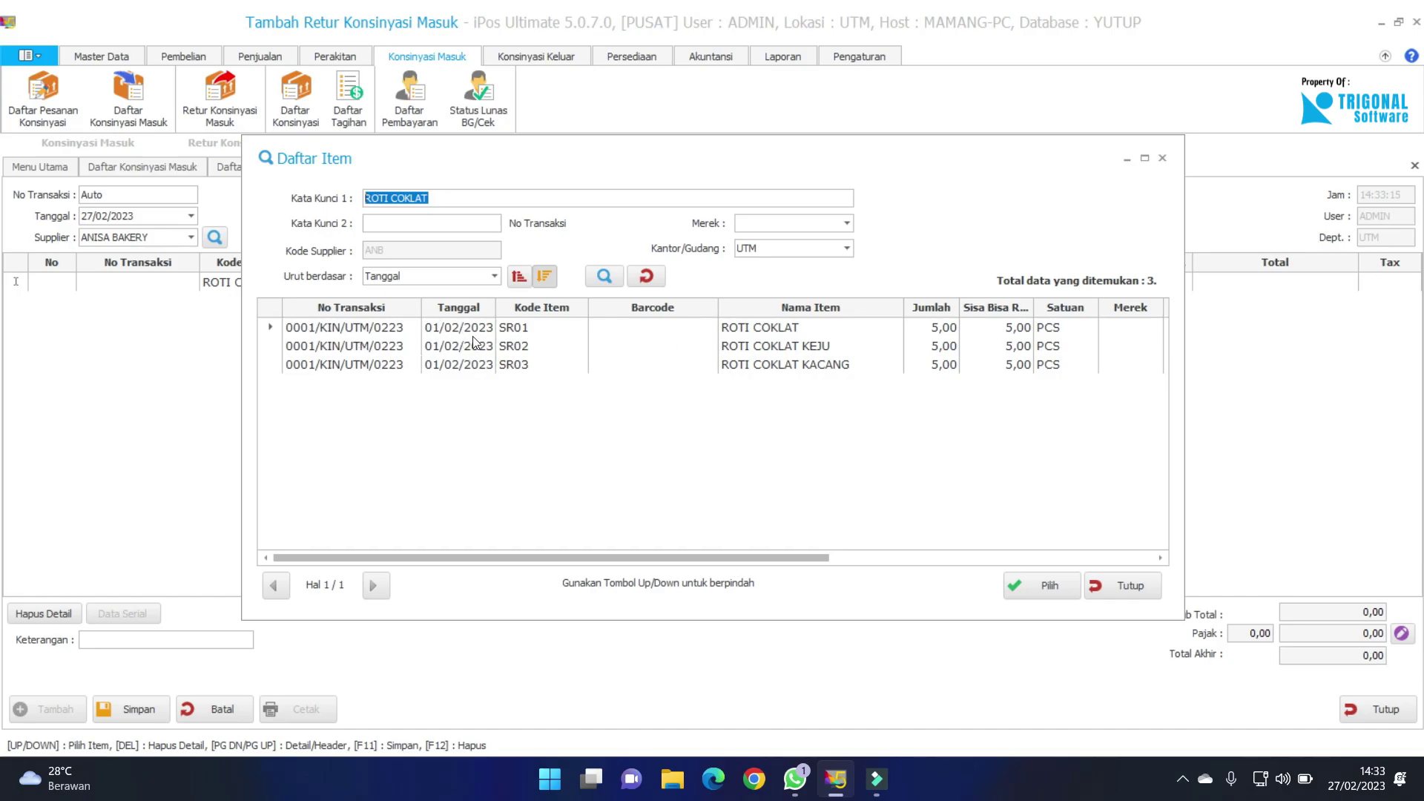
click(375, 331)
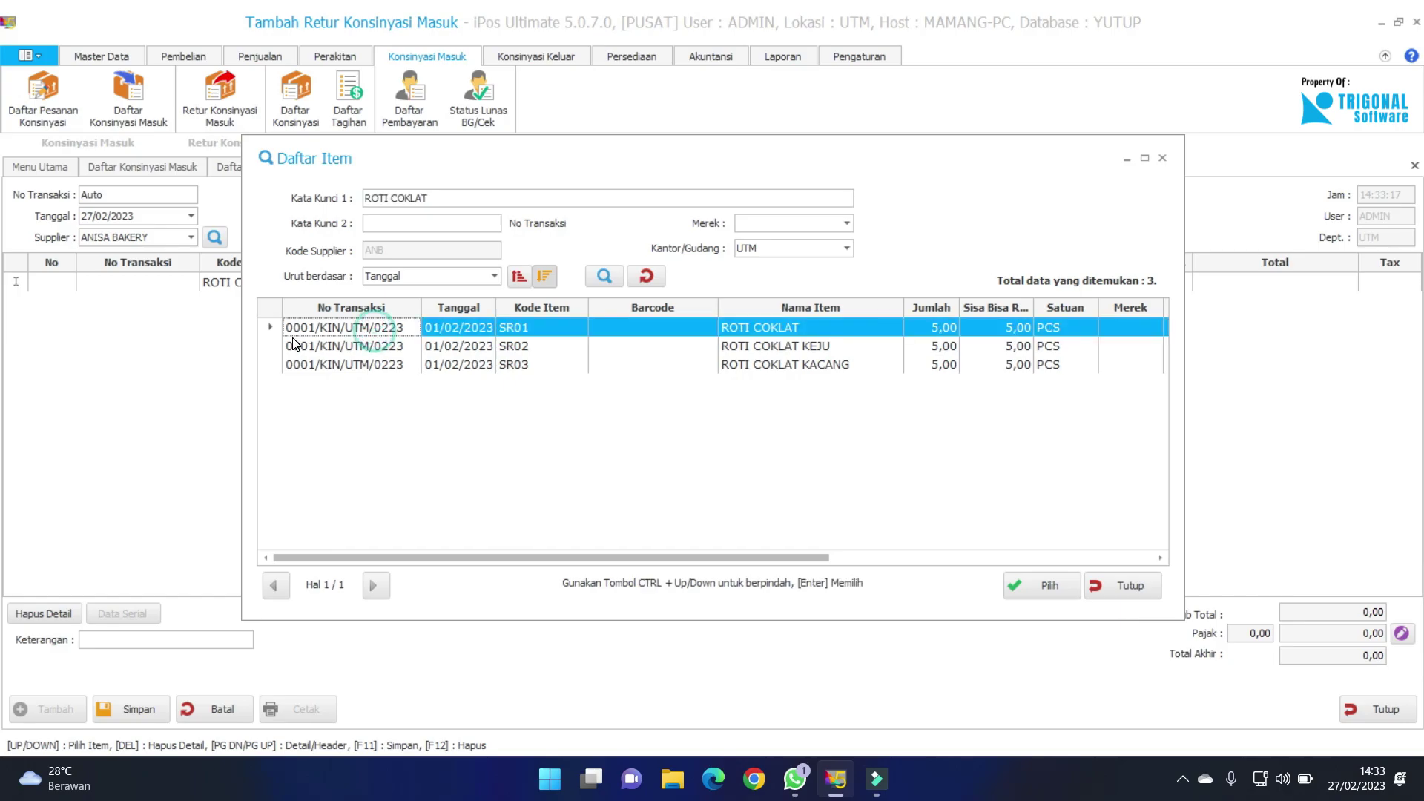
click(468, 325)
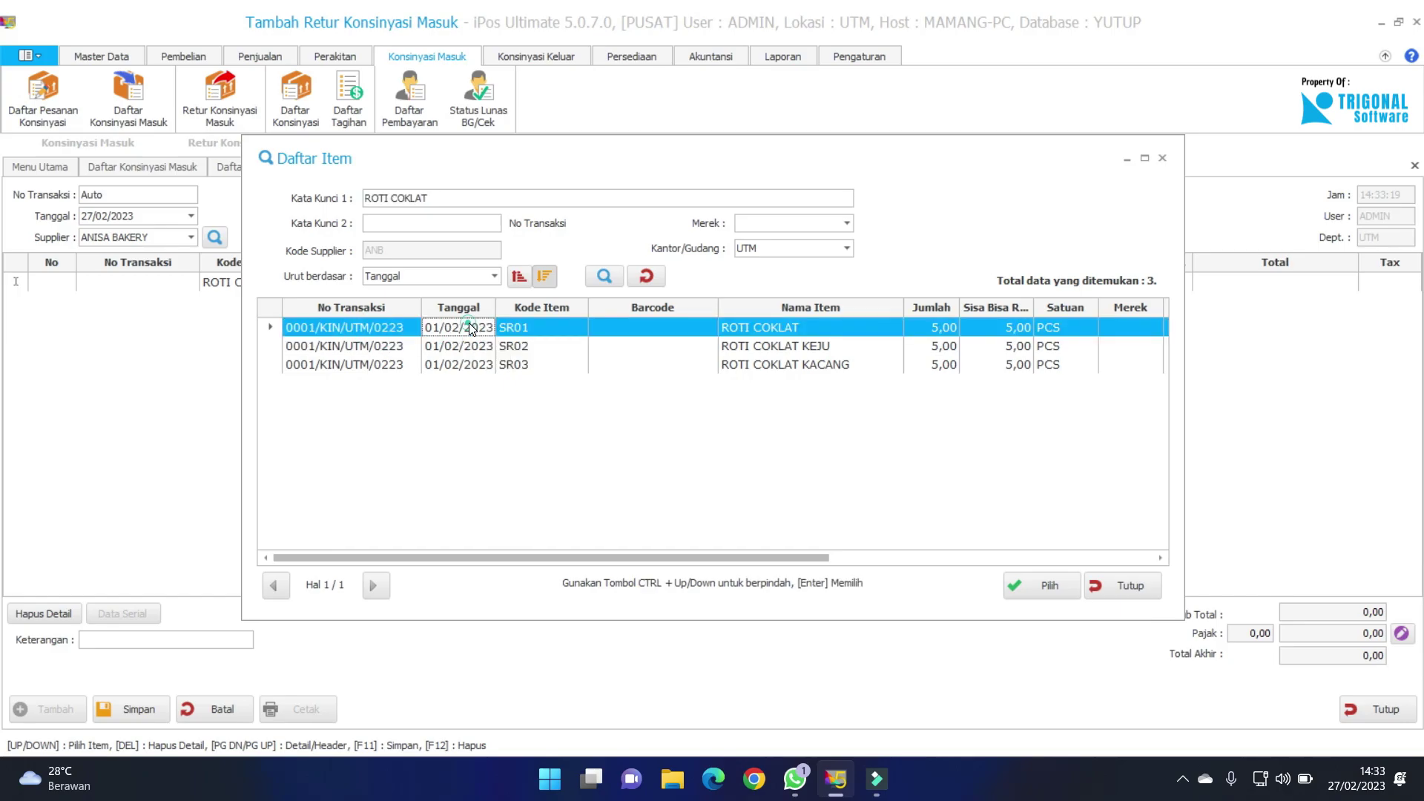
click(783, 331)
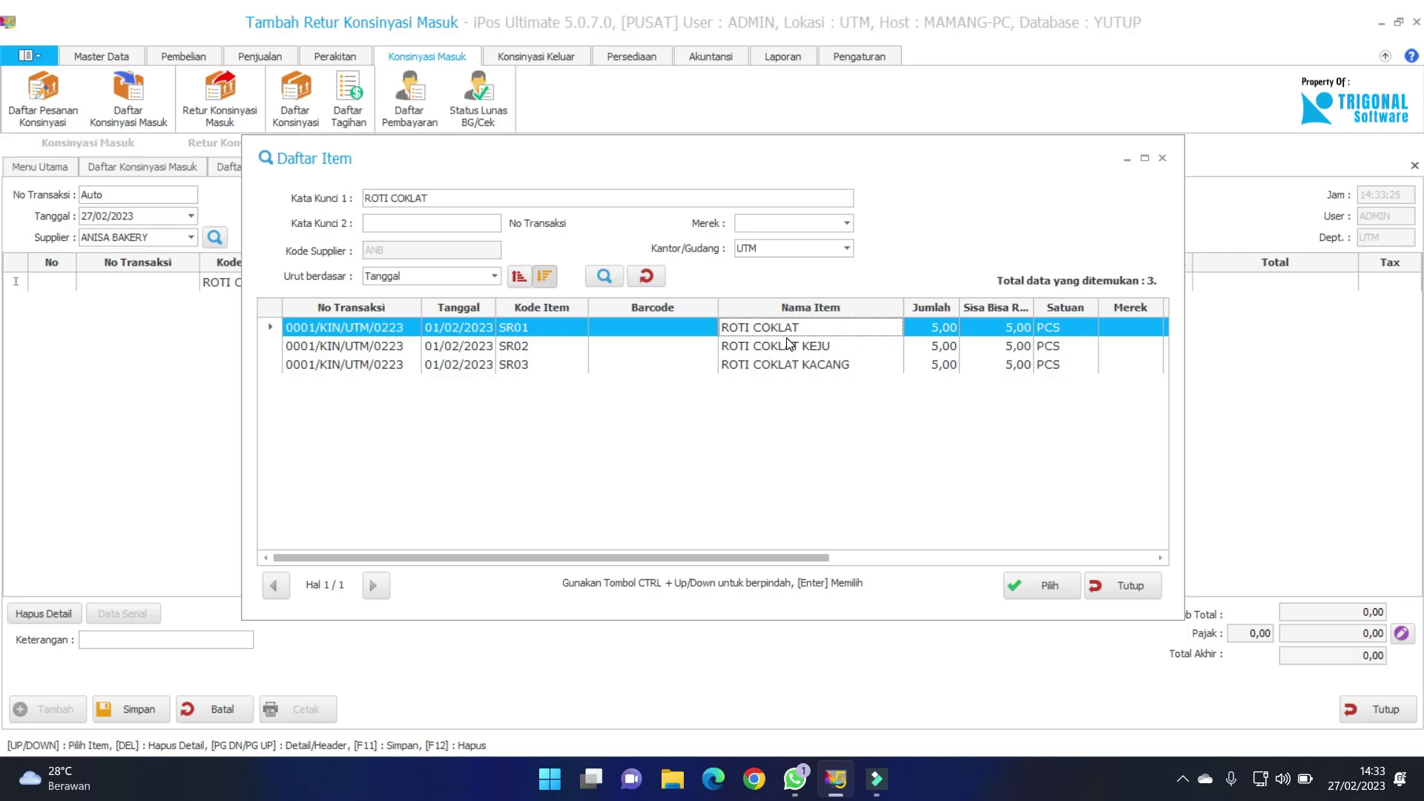
click(1049, 585)
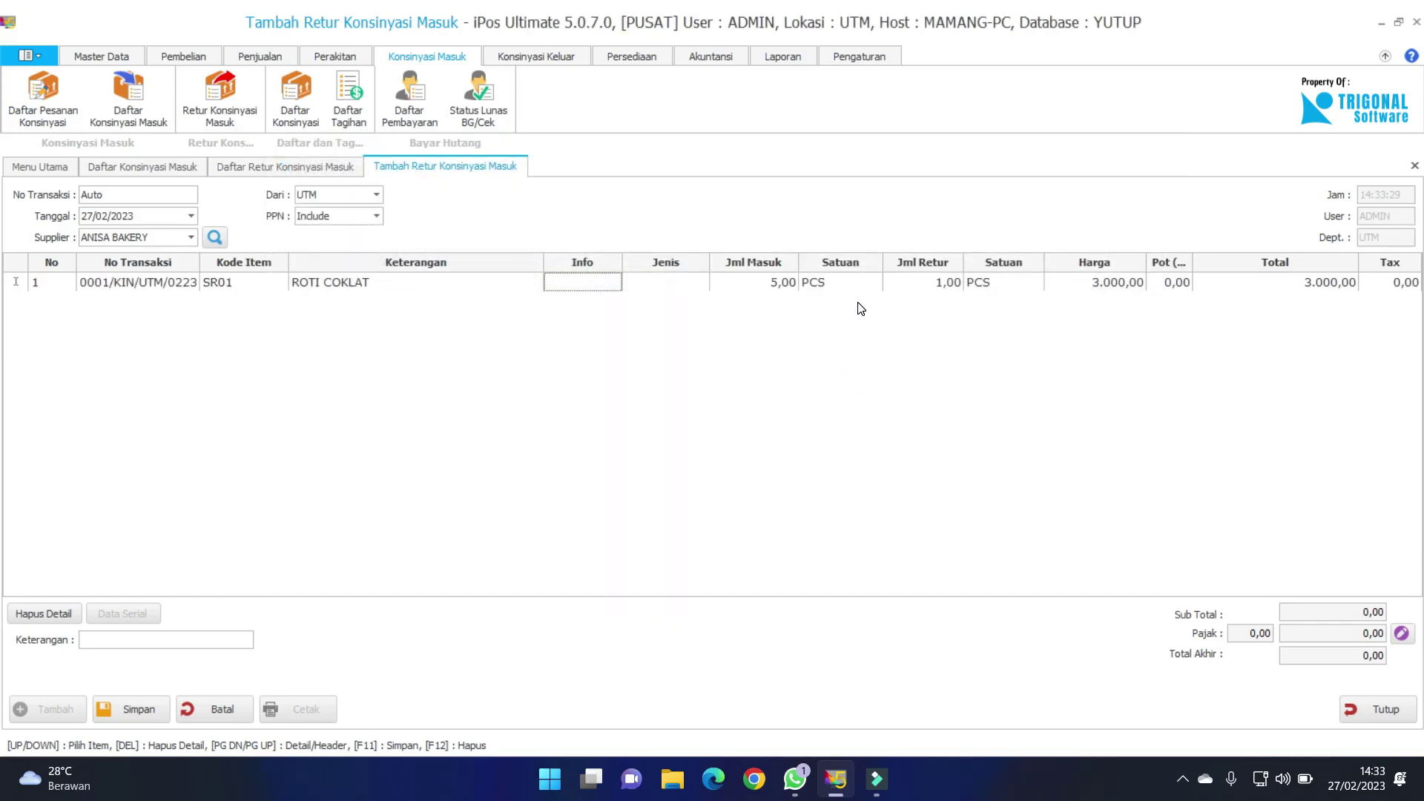
Step: Set the ROTI COKLAT return quantity to 2 PCS and save the ANISA BAKERY return
click(928, 283)
click(927, 281)
text(2)
key(Return)
key(Return)
click(130, 705)
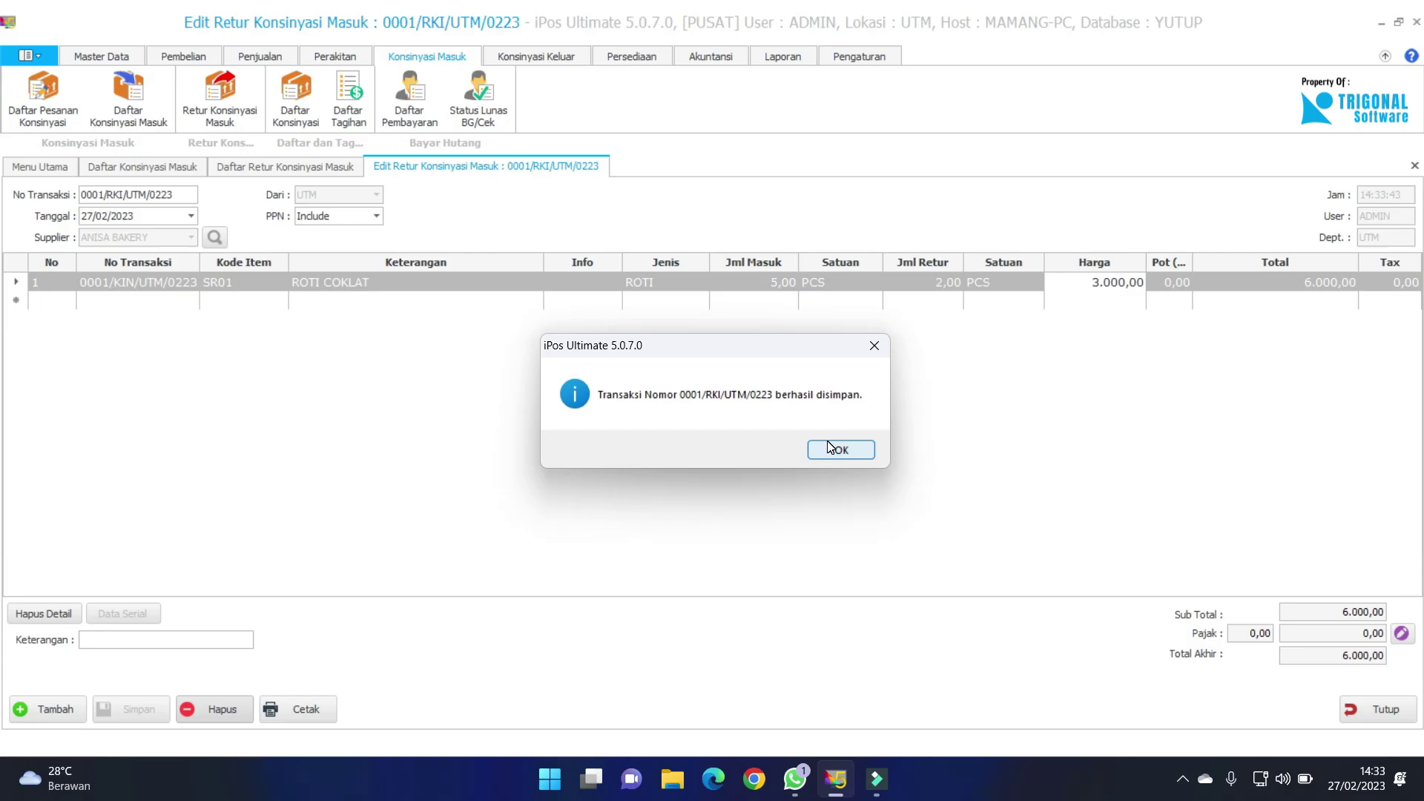
click(842, 449)
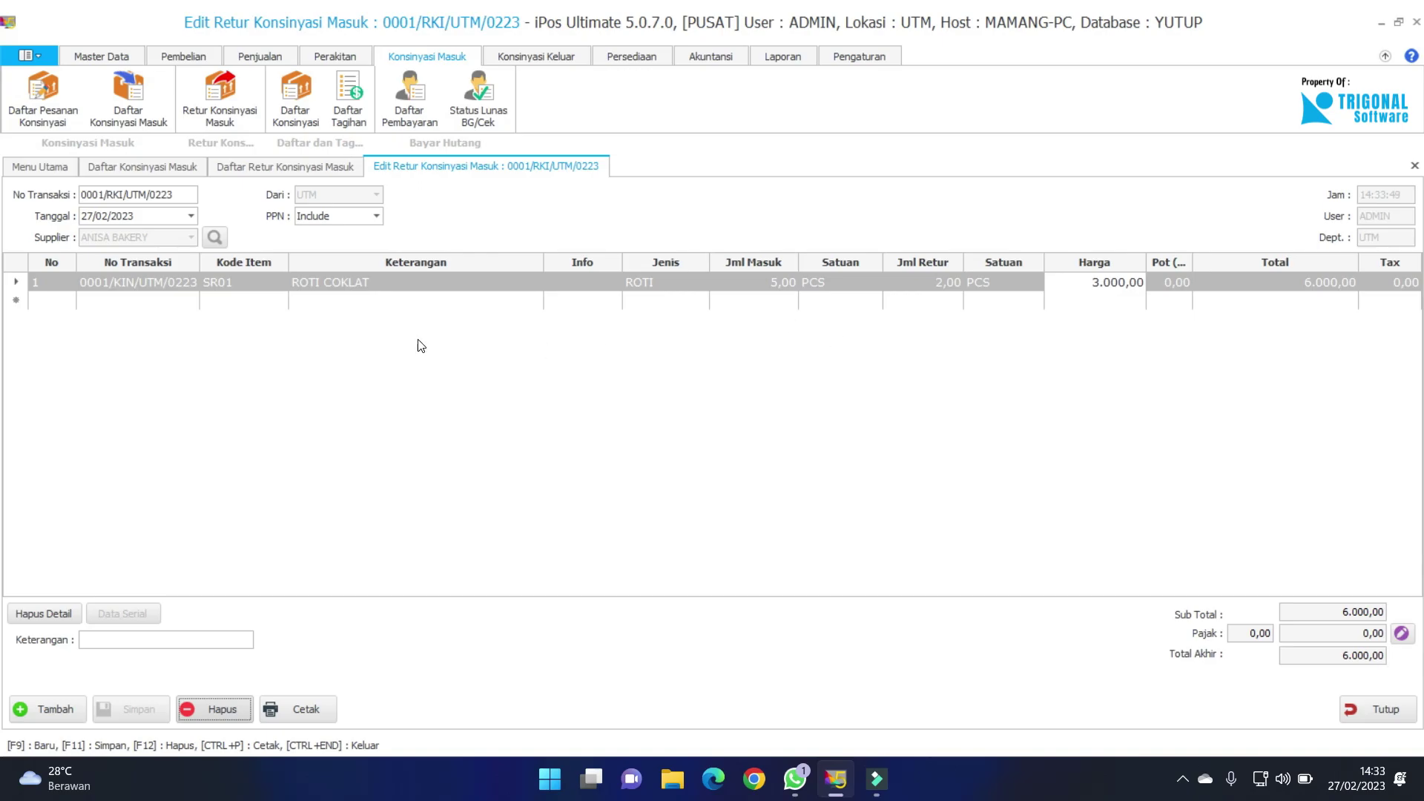
Step: Start another incoming consignment return with UNGGUL BAKERY as the supplier
click(55, 709)
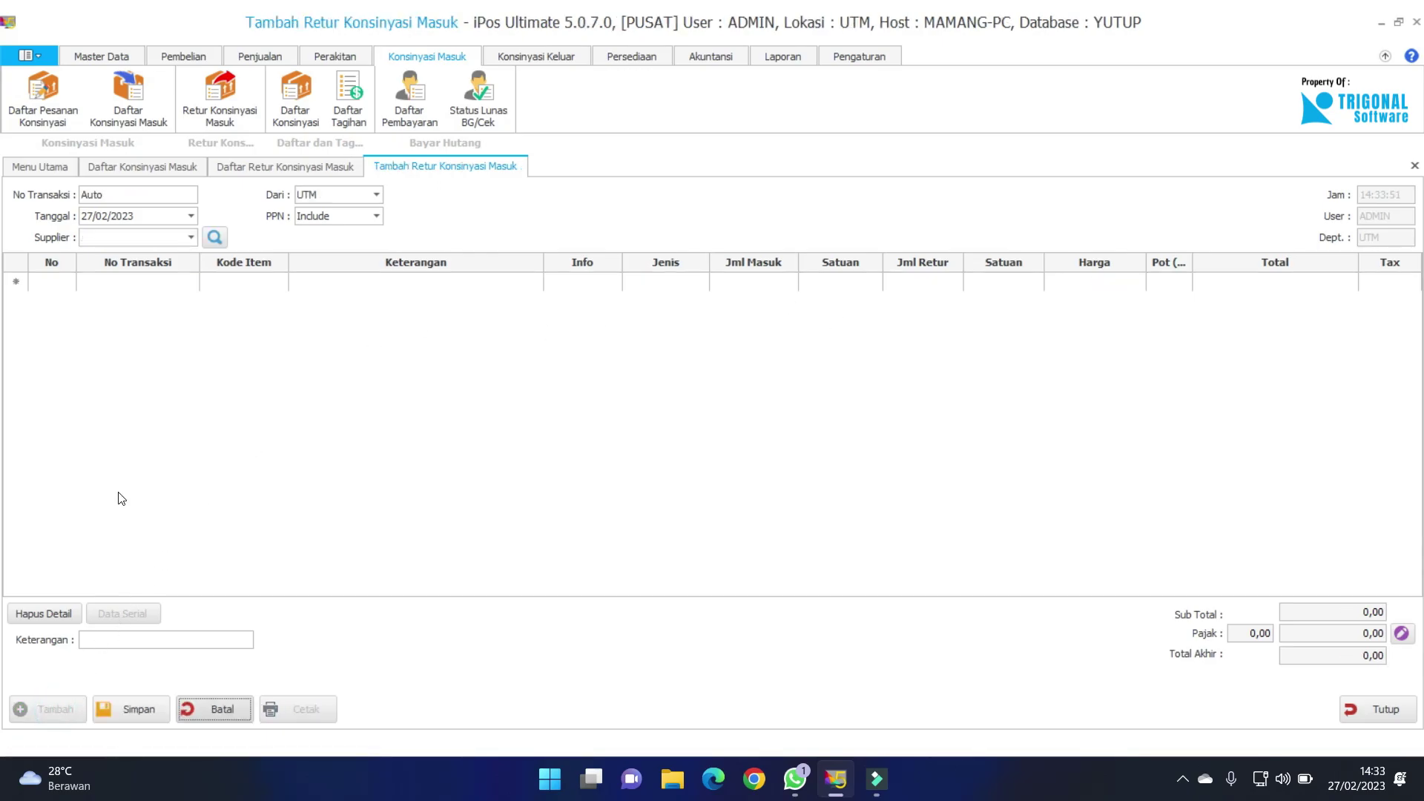
click(191, 237)
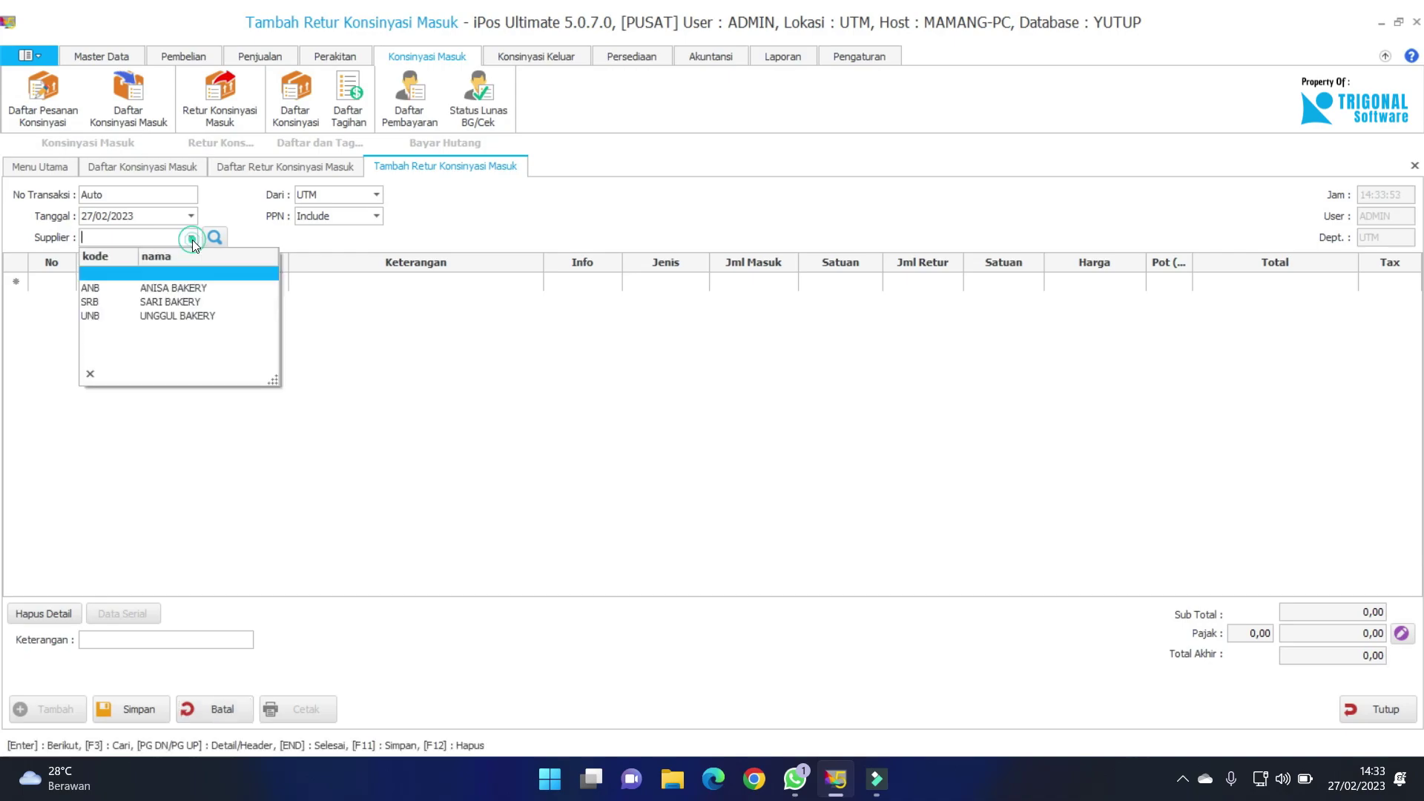
click(193, 315)
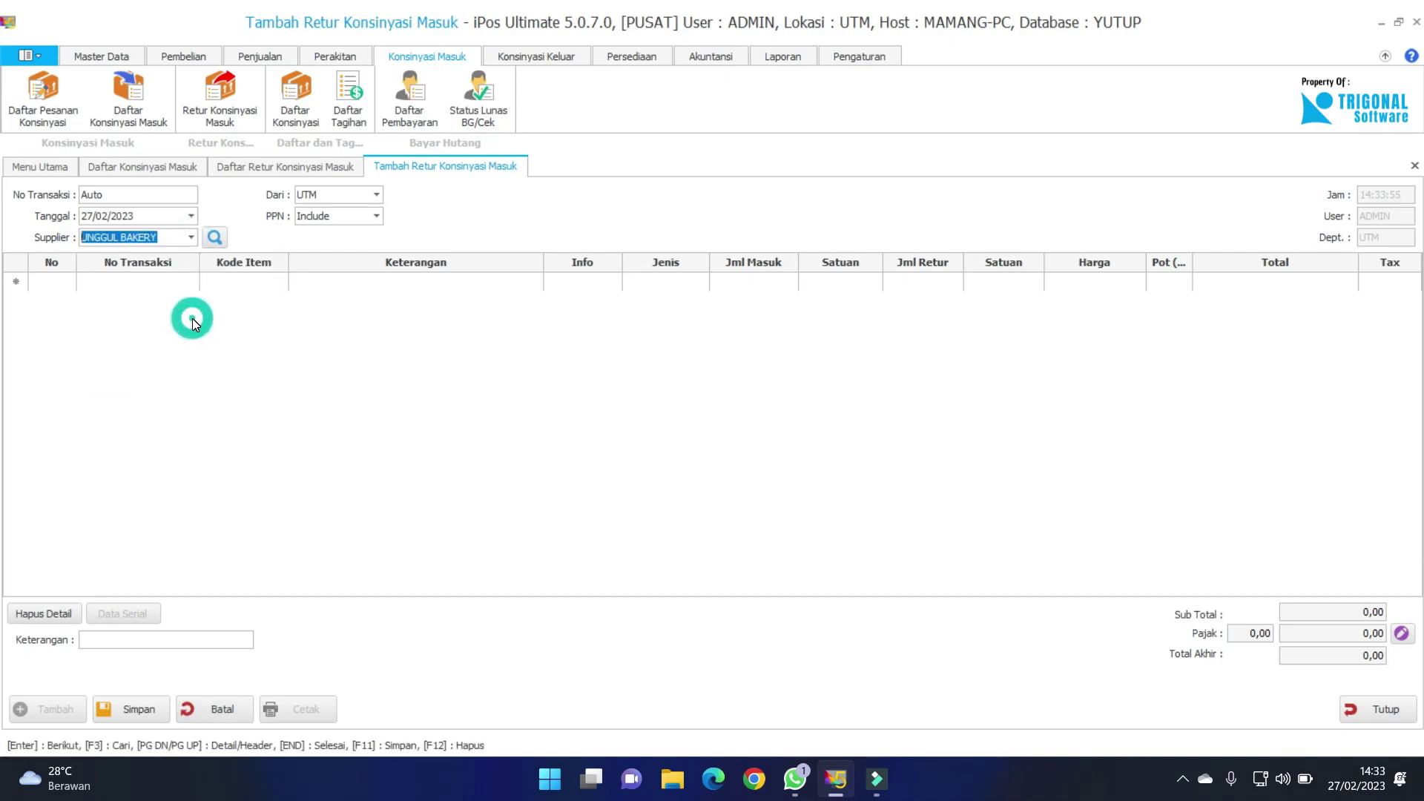
Step: Search for ROTI COKLAT and add item SR01 from UNGGUL BAKERY's 10/02/2023 consignment to the return
click(220, 278)
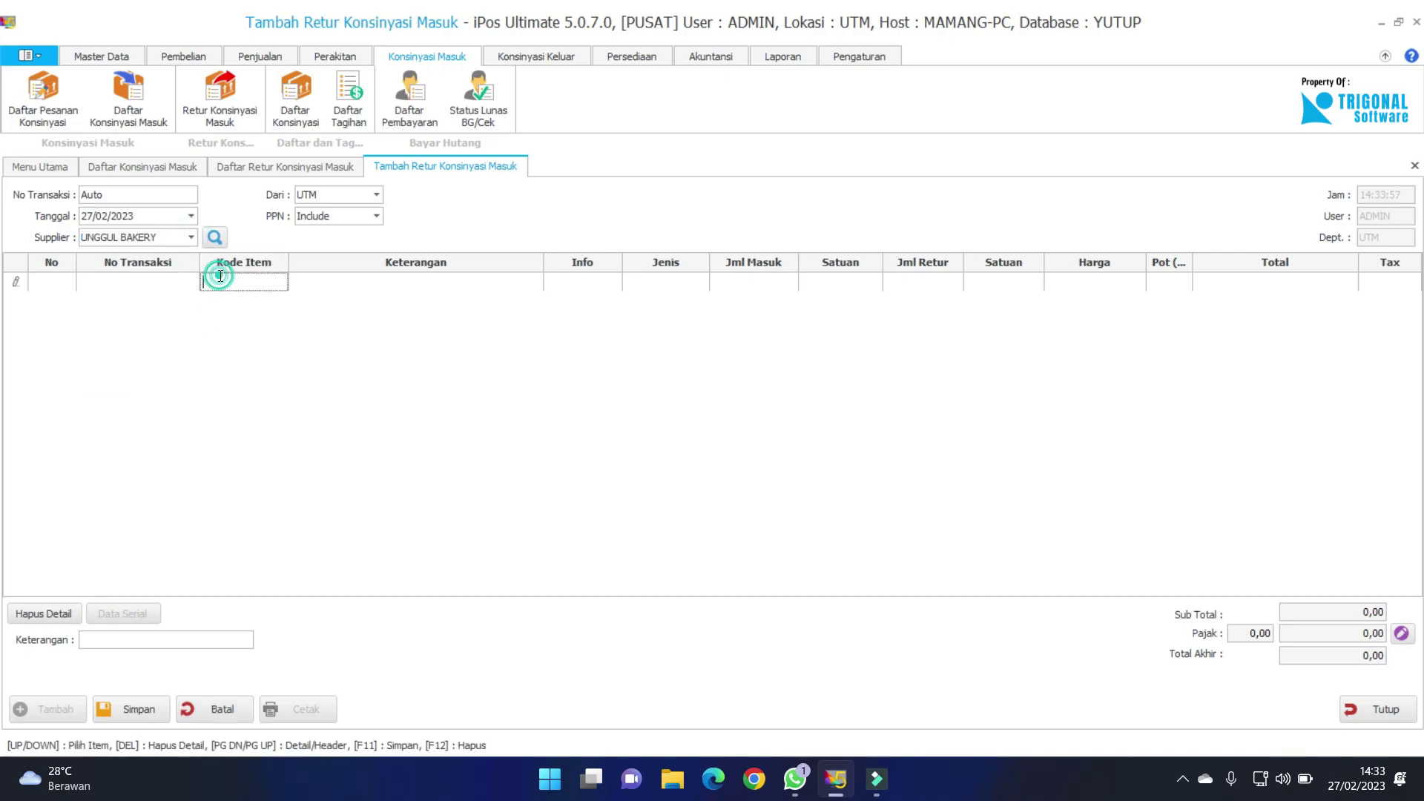
text(ROTI COKLAT)
key(Return)
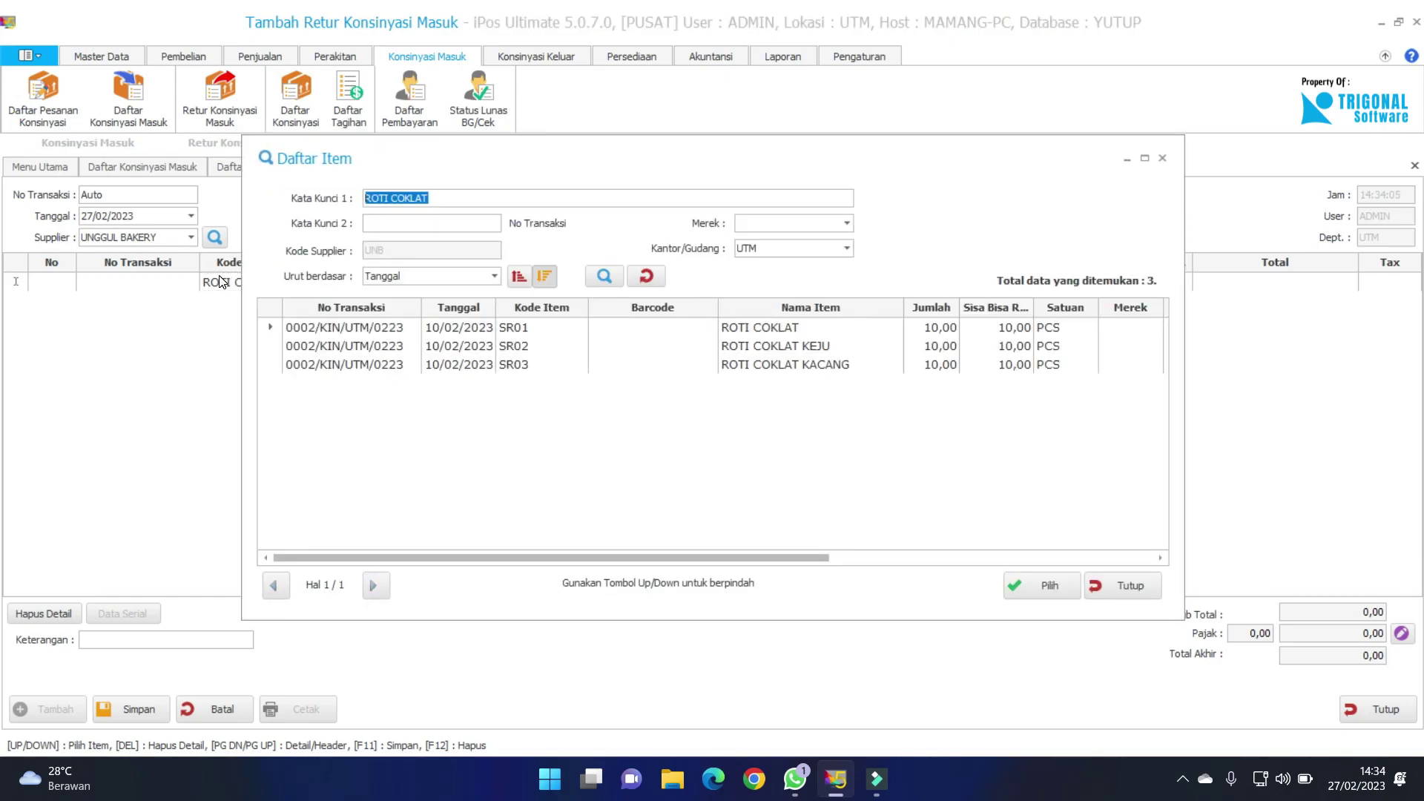
click(929, 330)
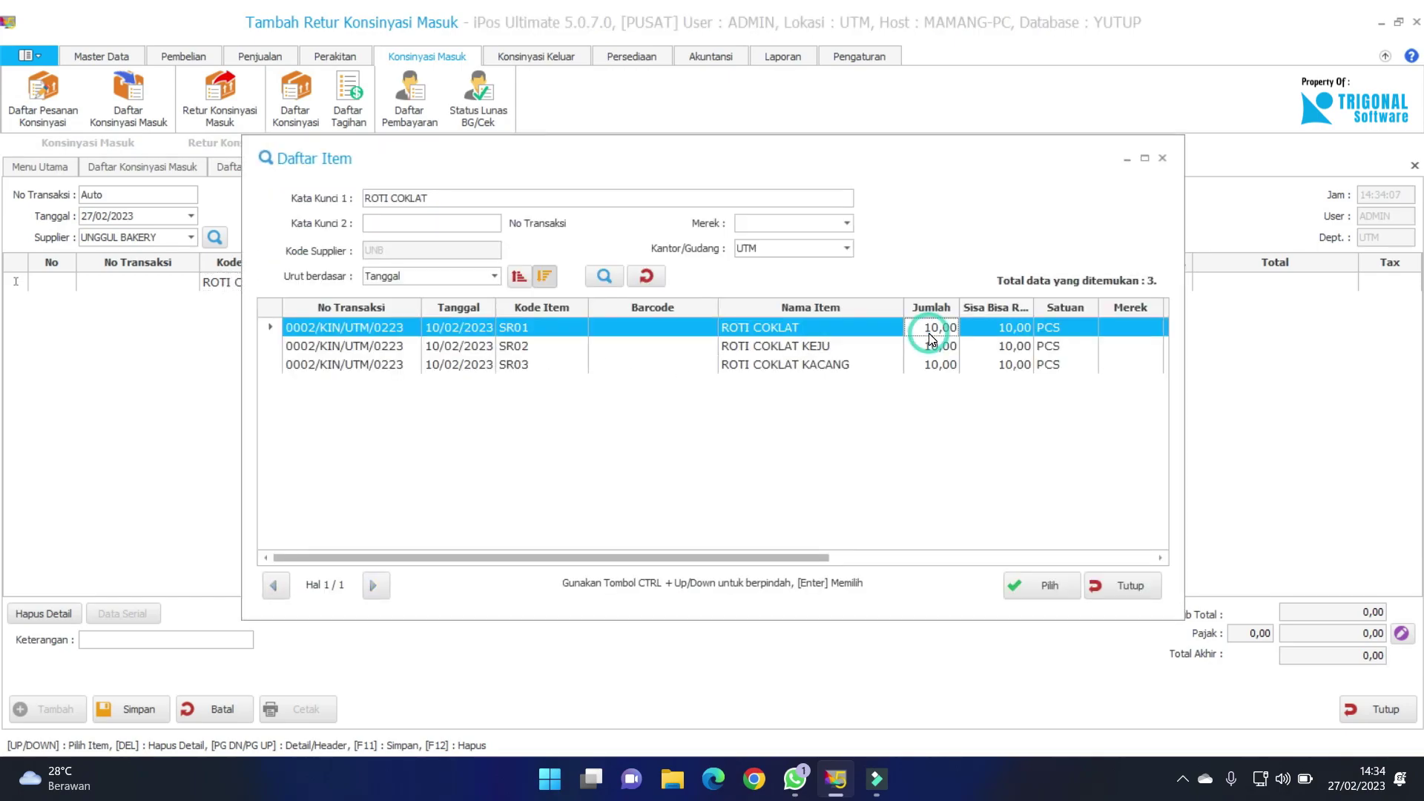
click(790, 334)
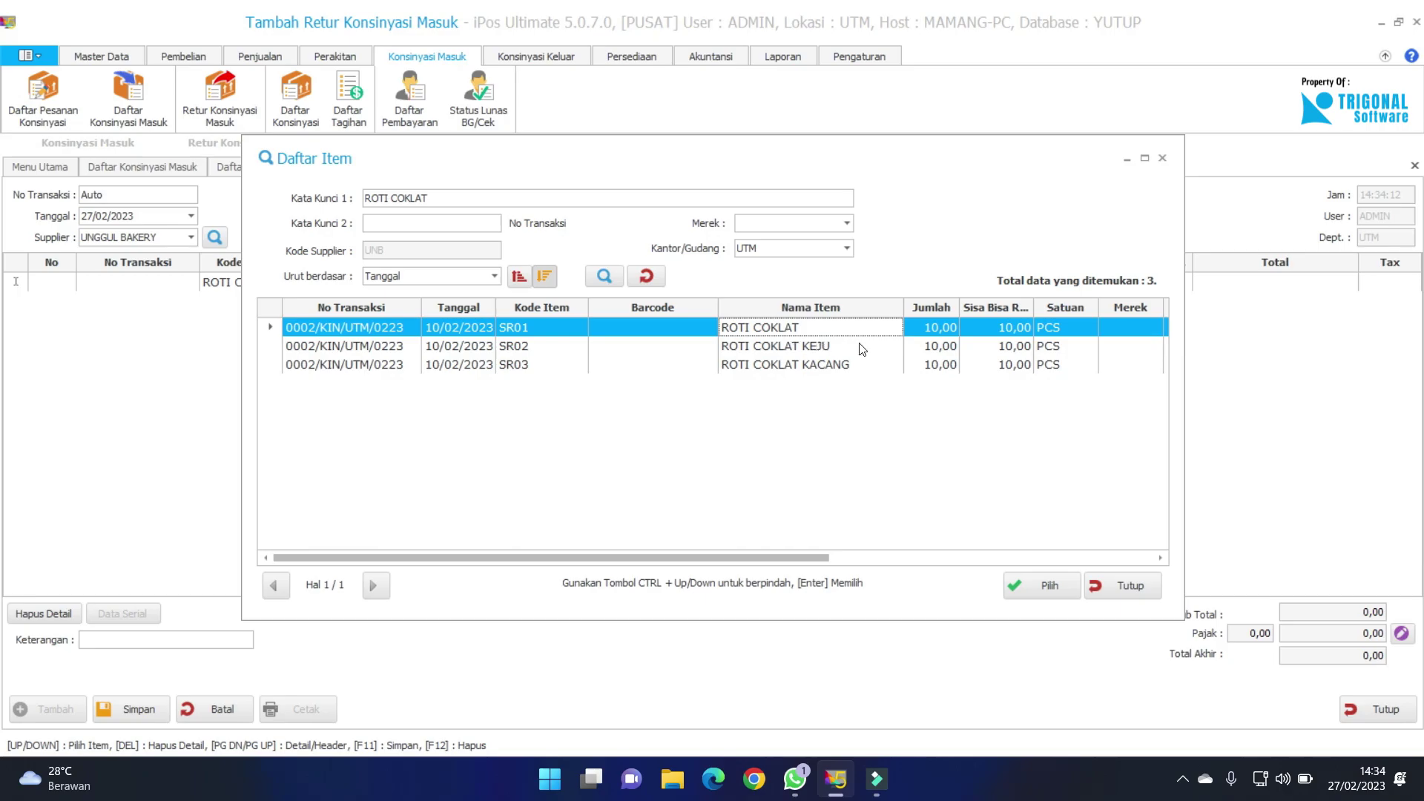
click(993, 322)
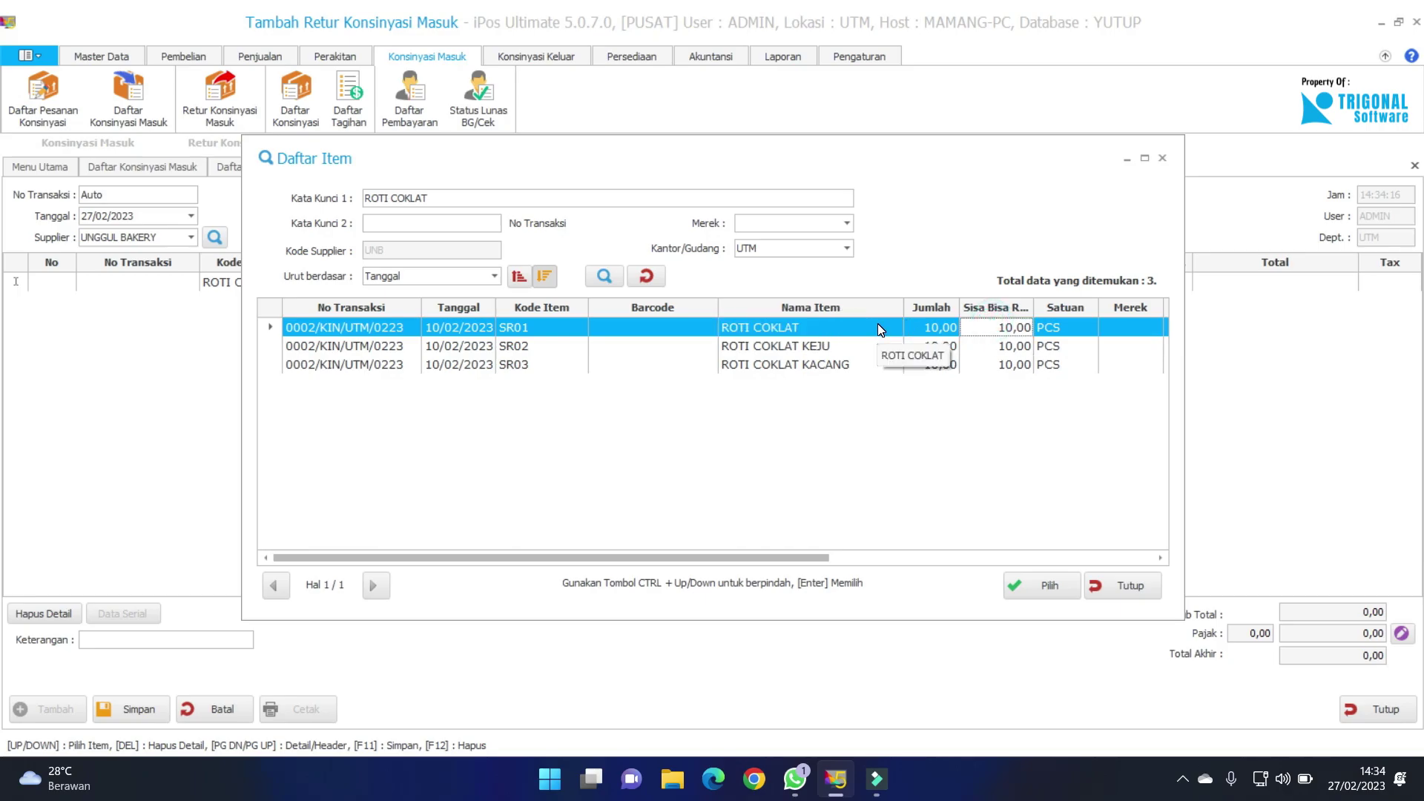
click(366, 330)
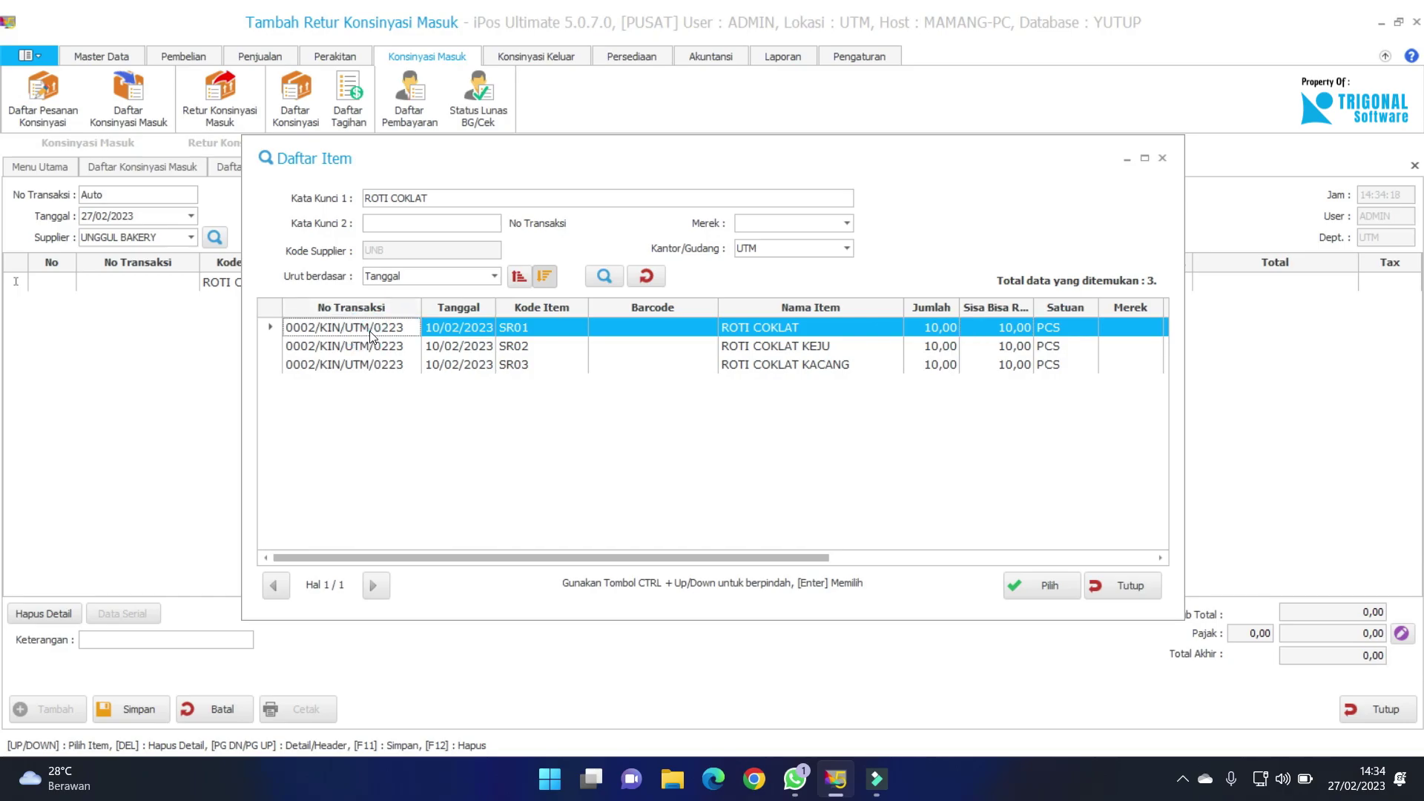
click(455, 331)
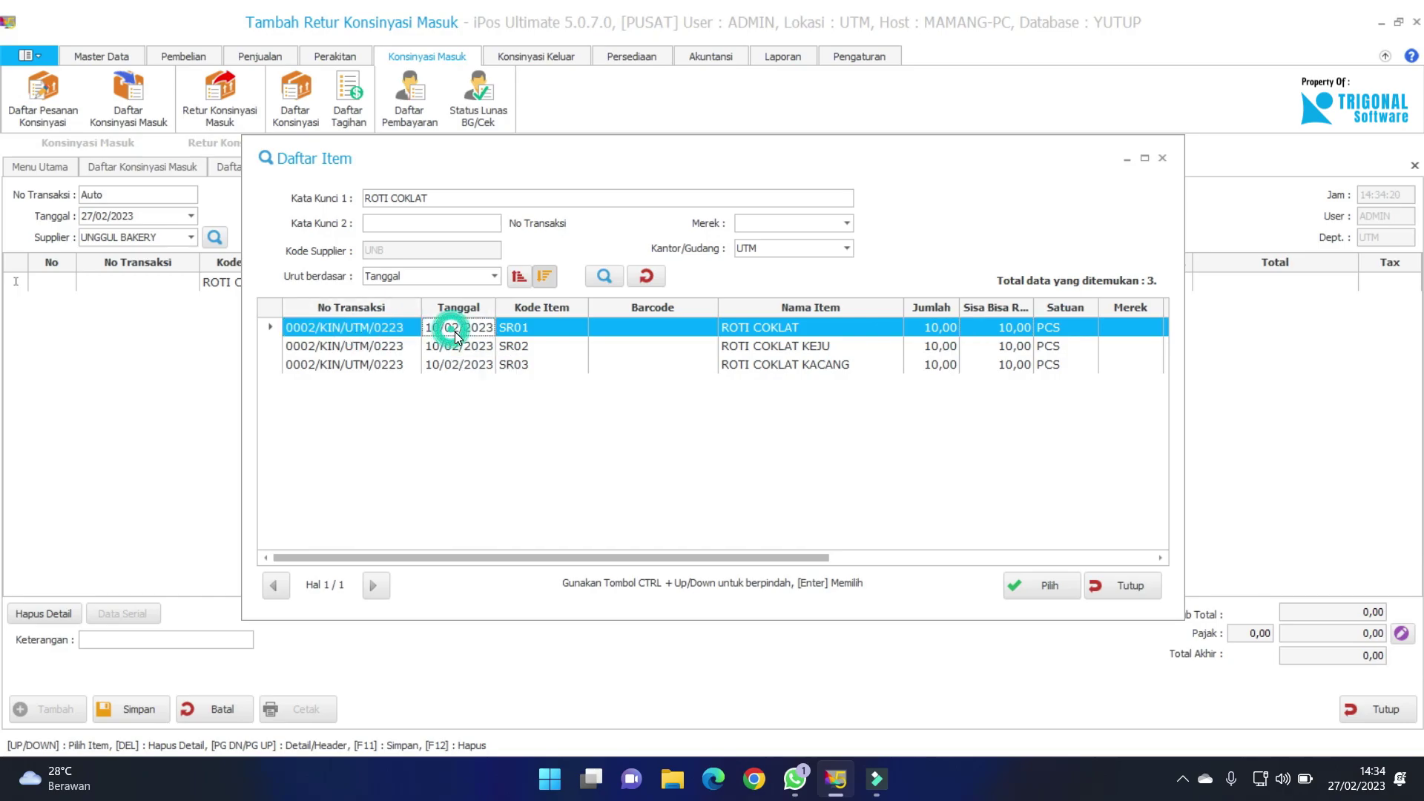
click(799, 330)
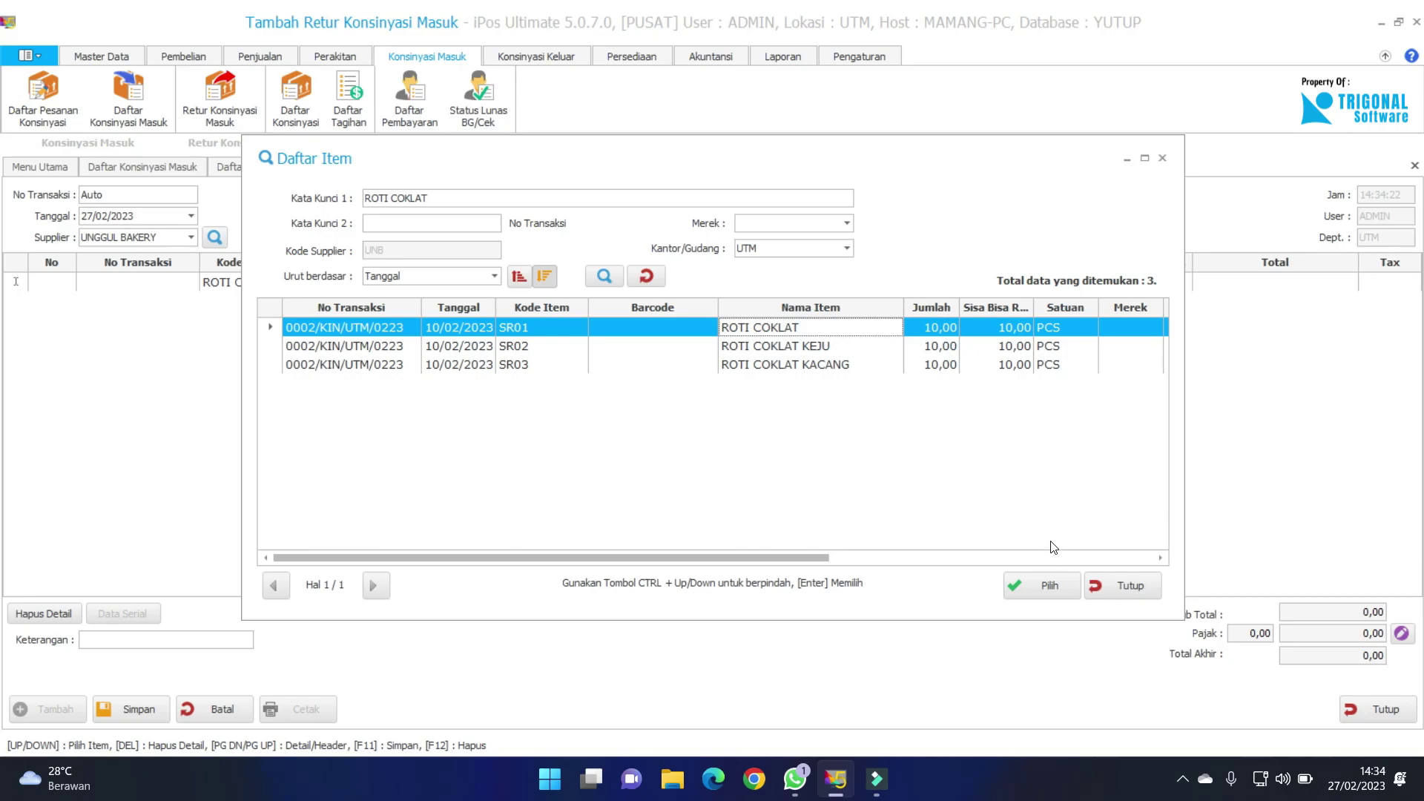
click(1047, 583)
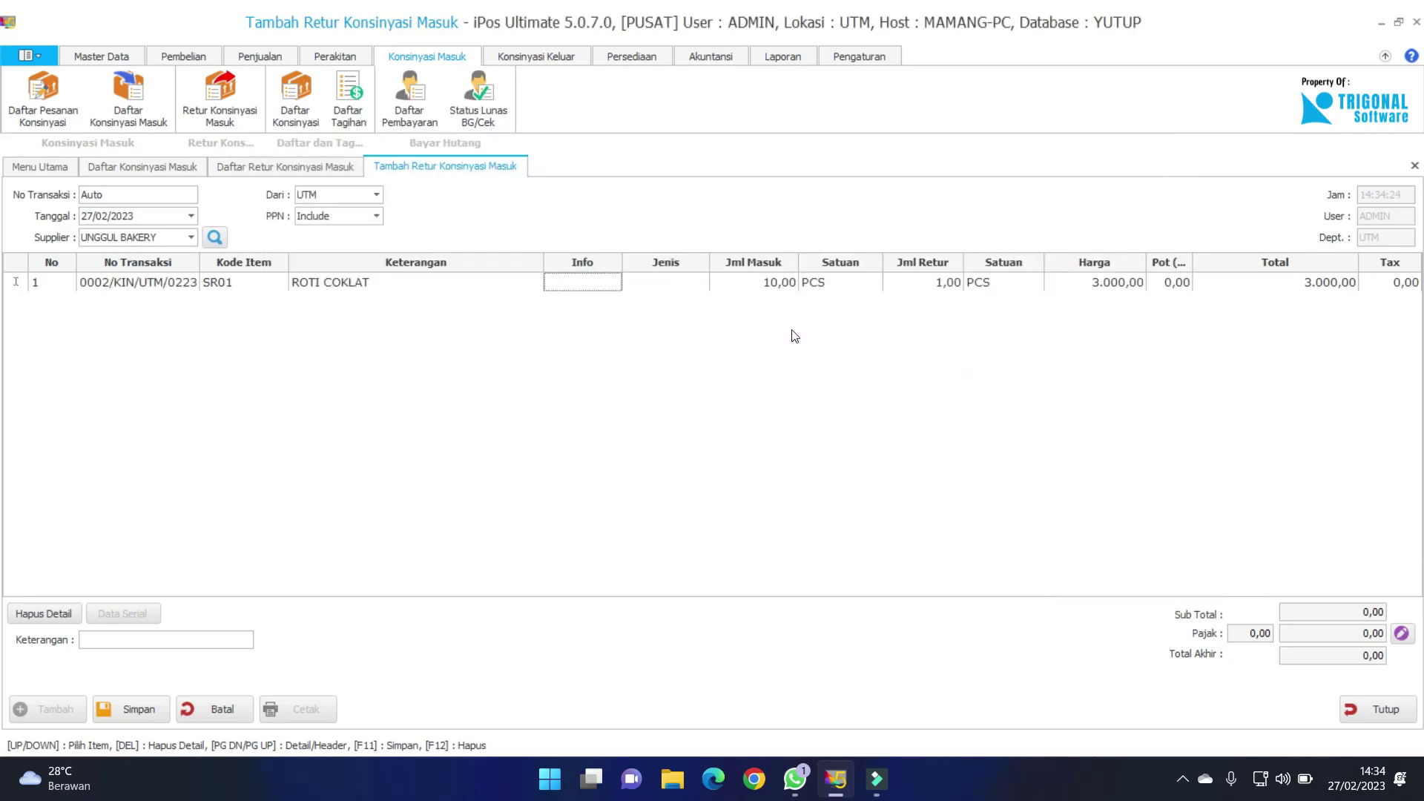
Step: Set the ROTI COKLAT return quantity to 5 PCS on the UNGGUL BAKERY return
click(931, 285)
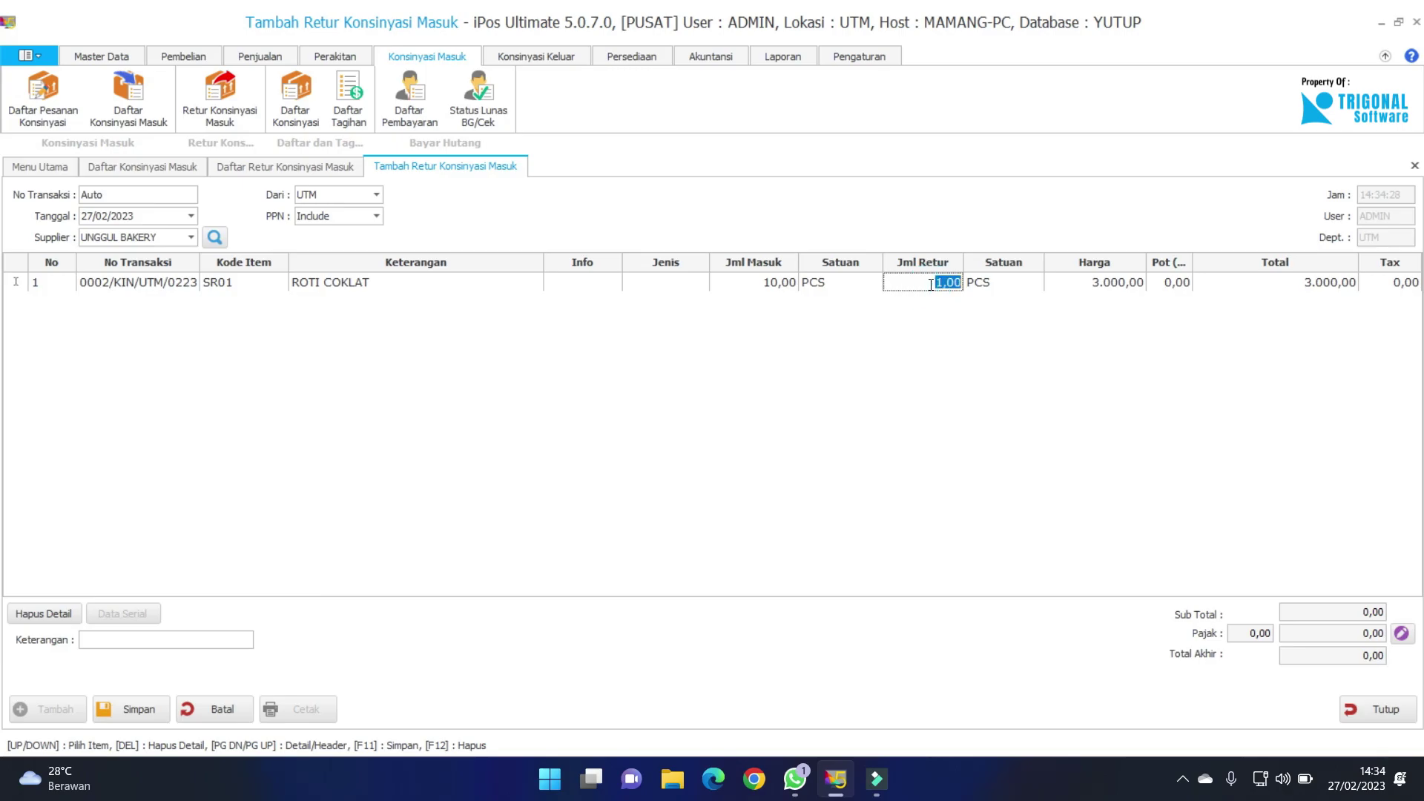
text(5)
key(Return)
key(Return)
key(Return)
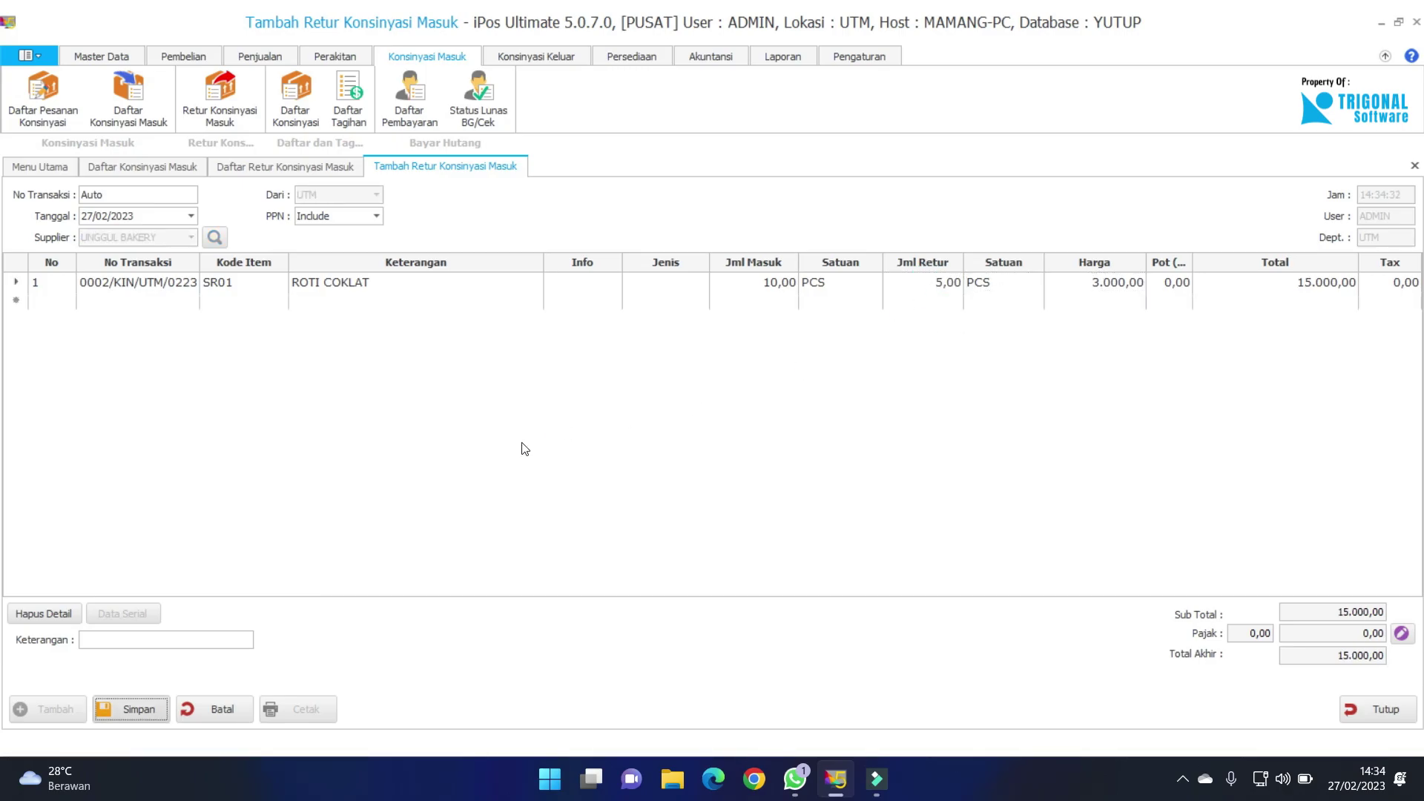
Step: Save the UNGGUL BAKERY consignment return and close its entry form
click(134, 710)
click(825, 452)
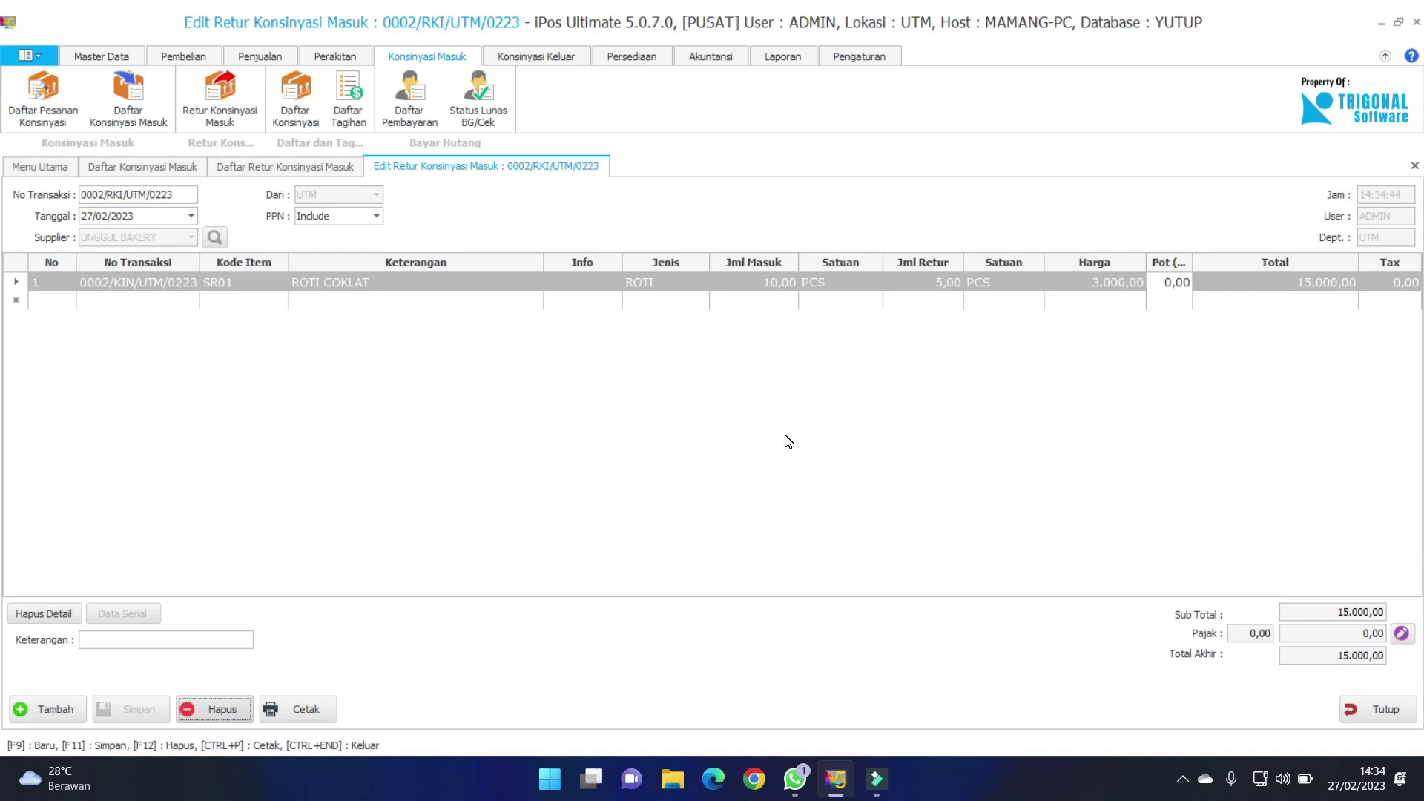
click(1344, 710)
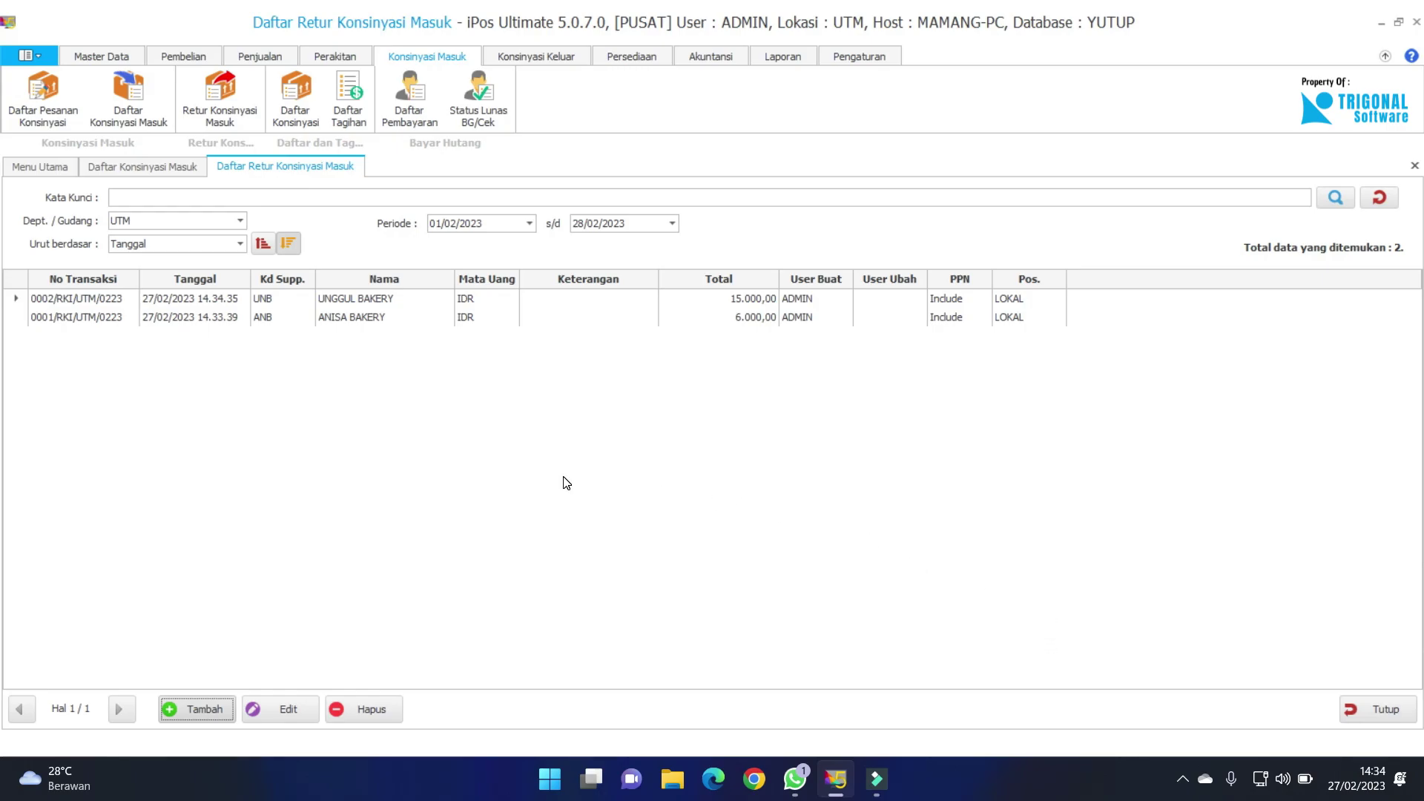
Step: Search the item list for ROTI COKLAT and open the stock card of item SR01
click(89, 55)
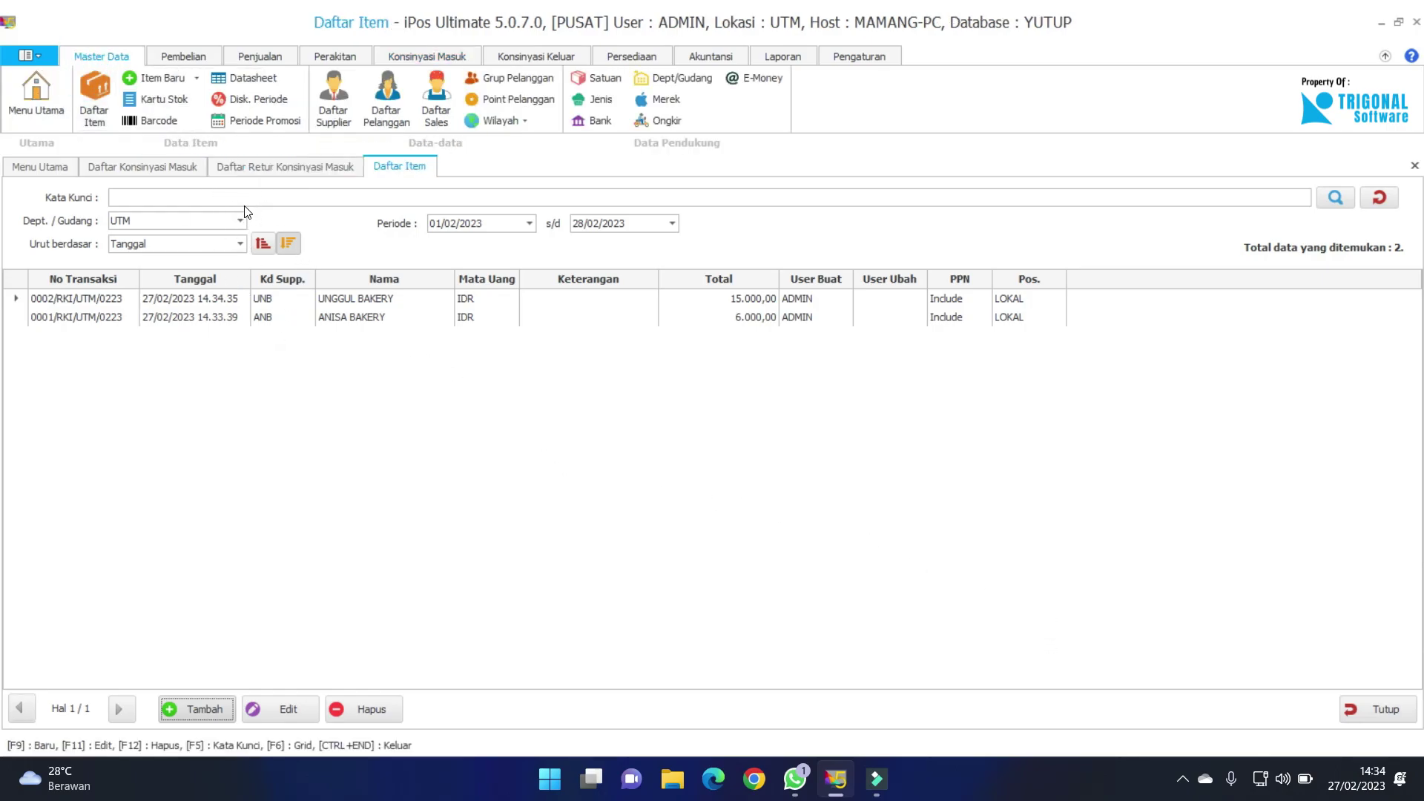
text(ROTI COKLAT)
key(Return)
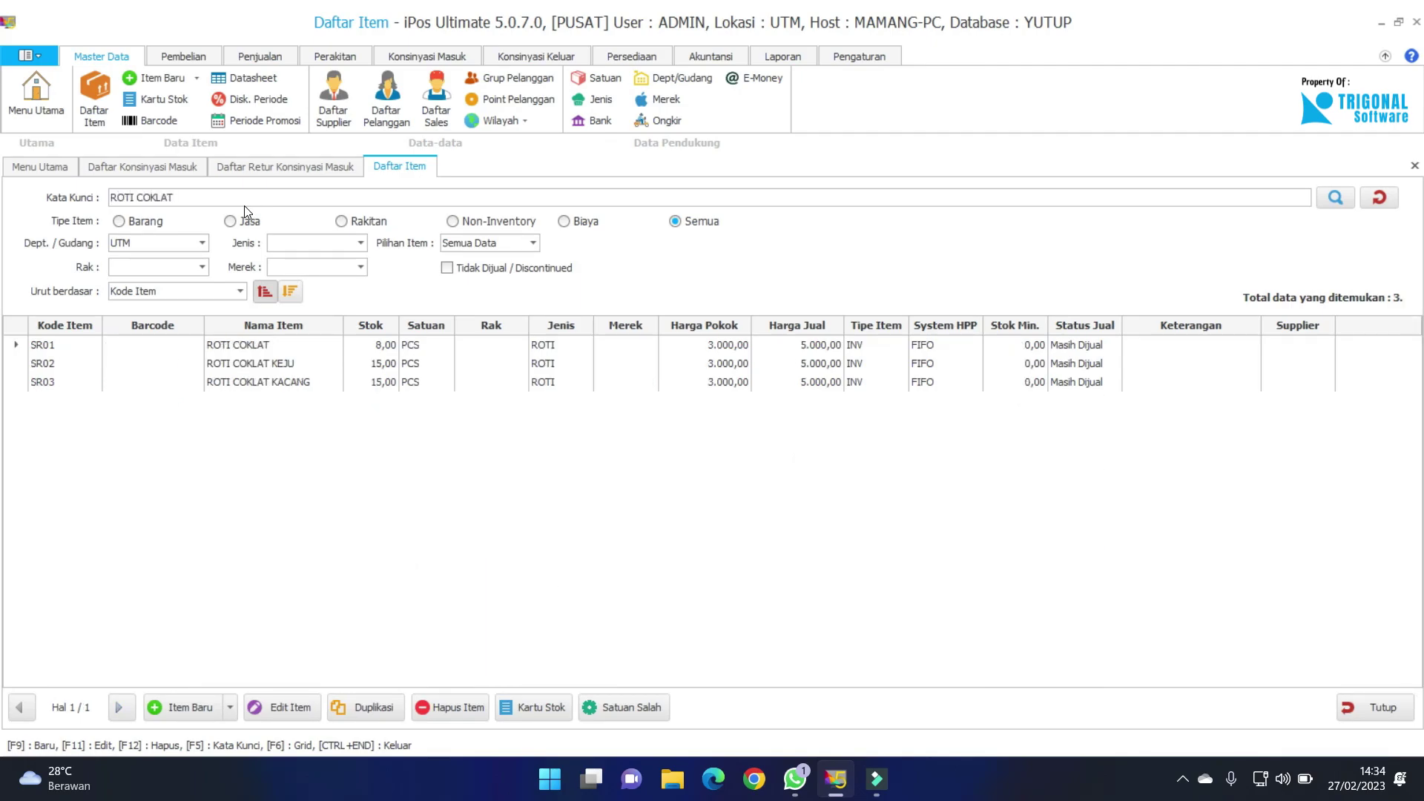
click(371, 348)
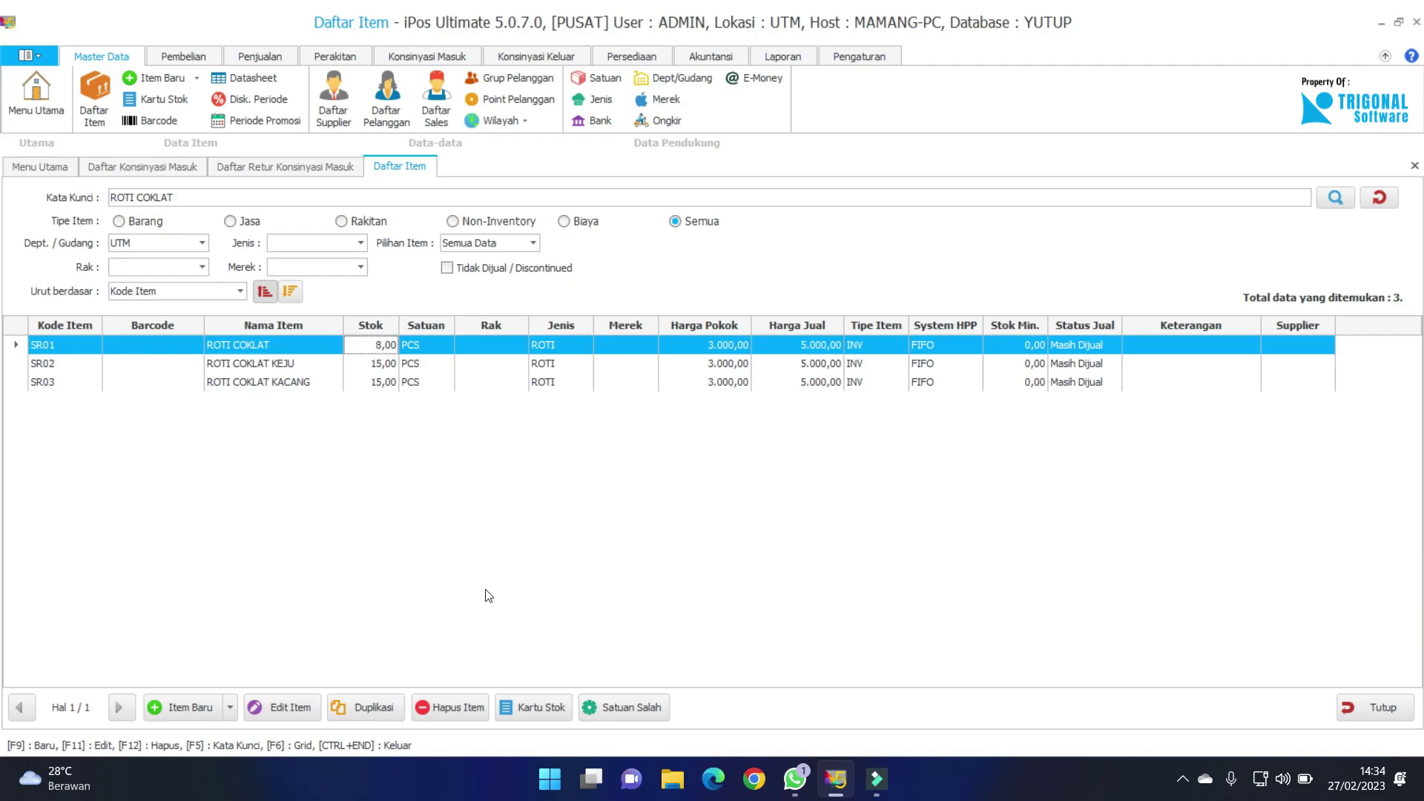
click(533, 707)
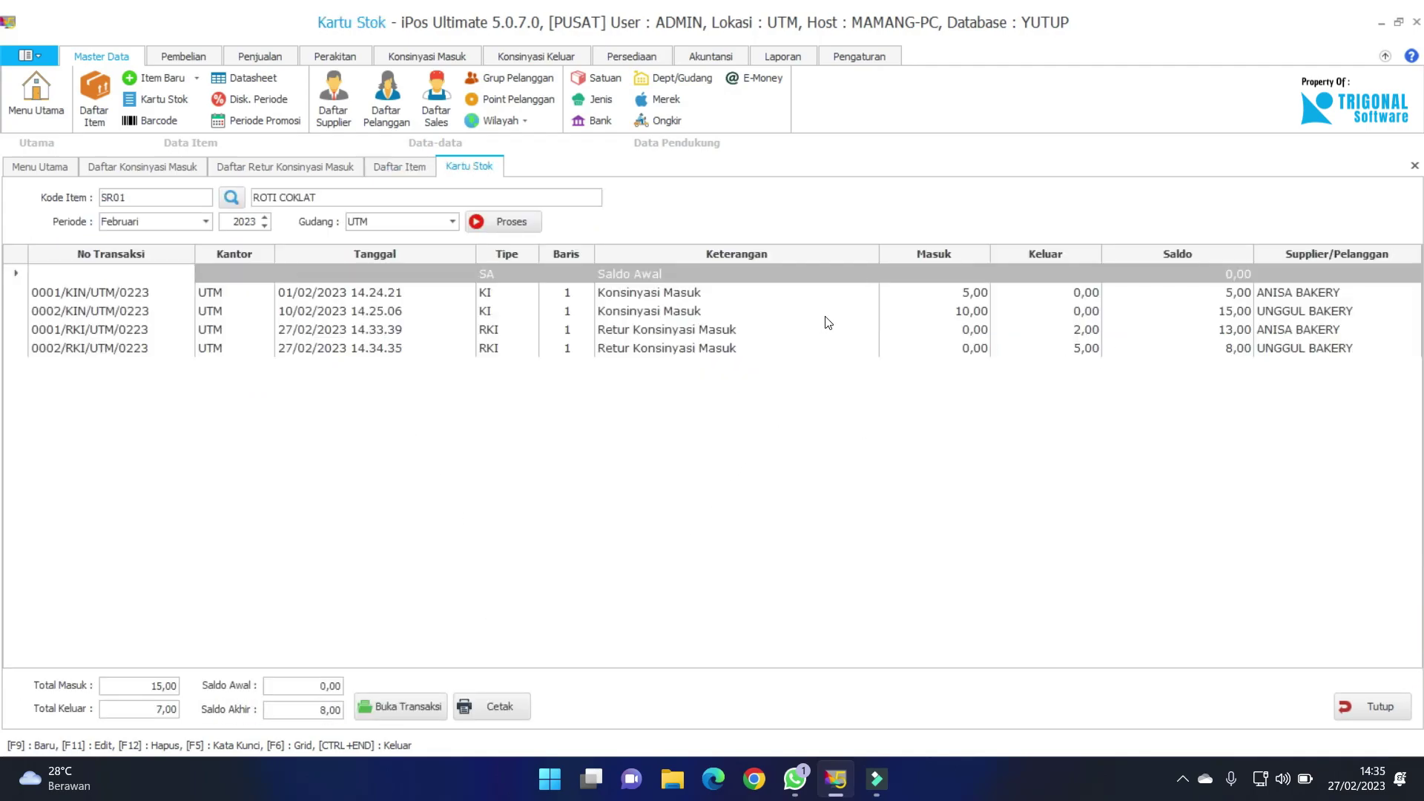
Step: Examine the incoming consignment and return entries for ANISA BAKERY and UNGGUL BAKERY in the ROTI COKLAT stock card
click(966, 329)
click(703, 317)
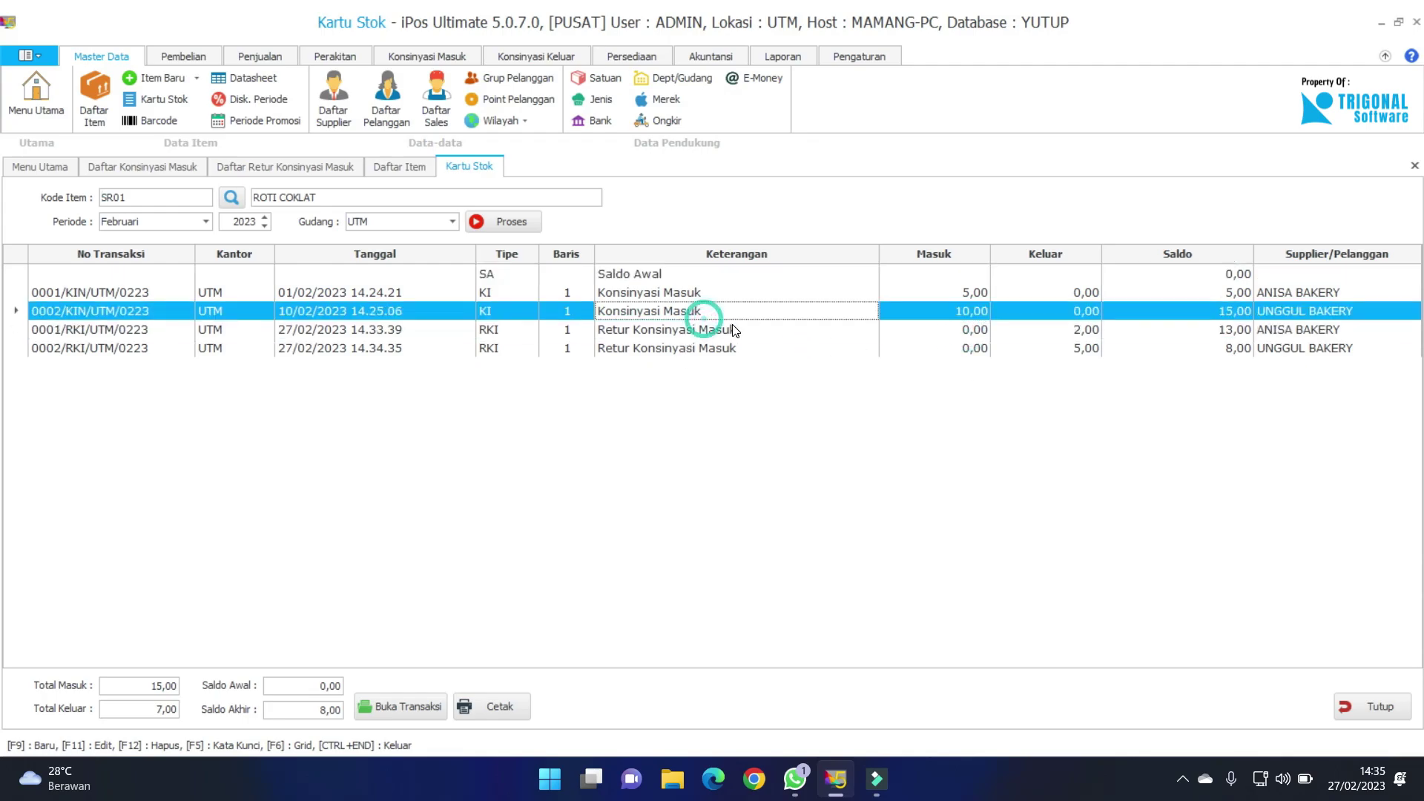
click(731, 328)
click(1078, 330)
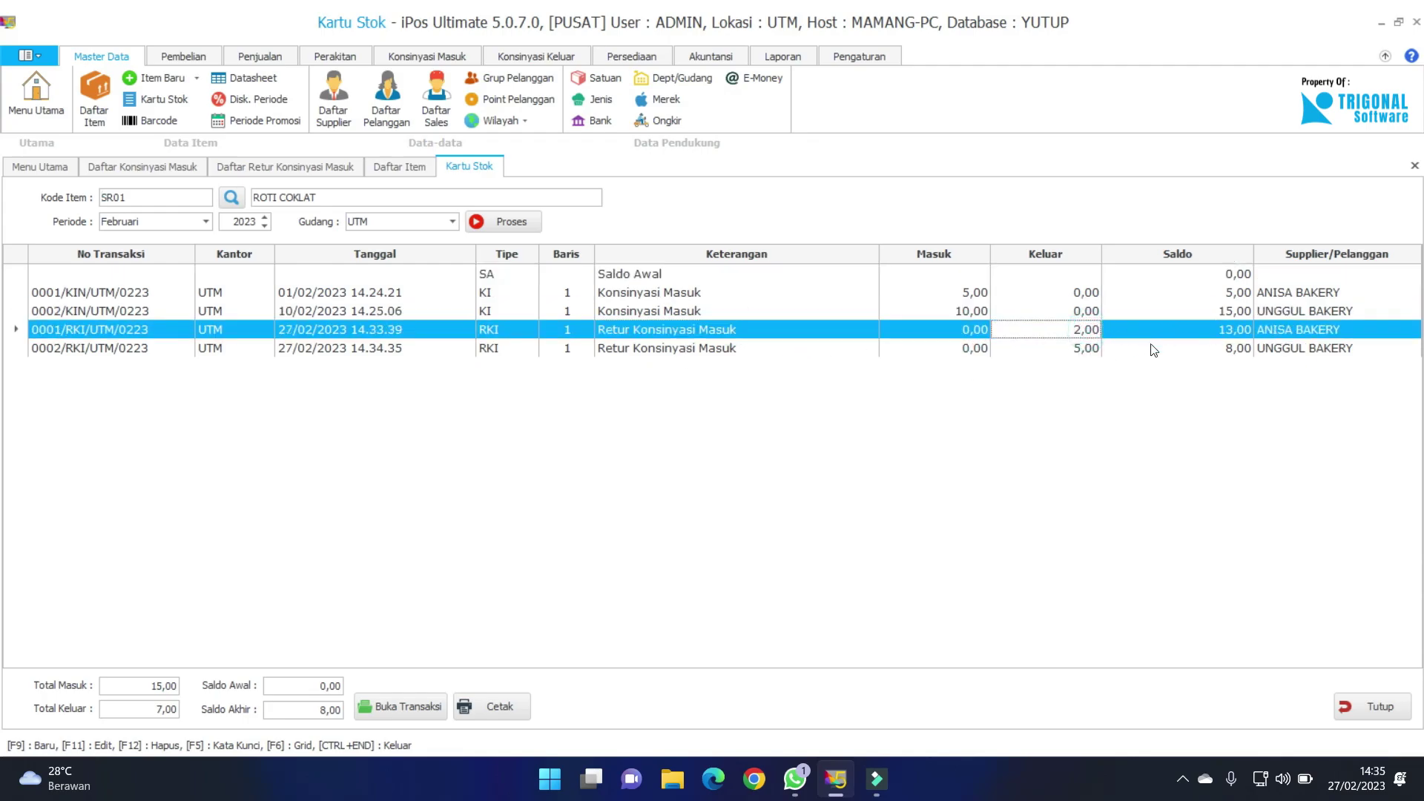
click(1072, 347)
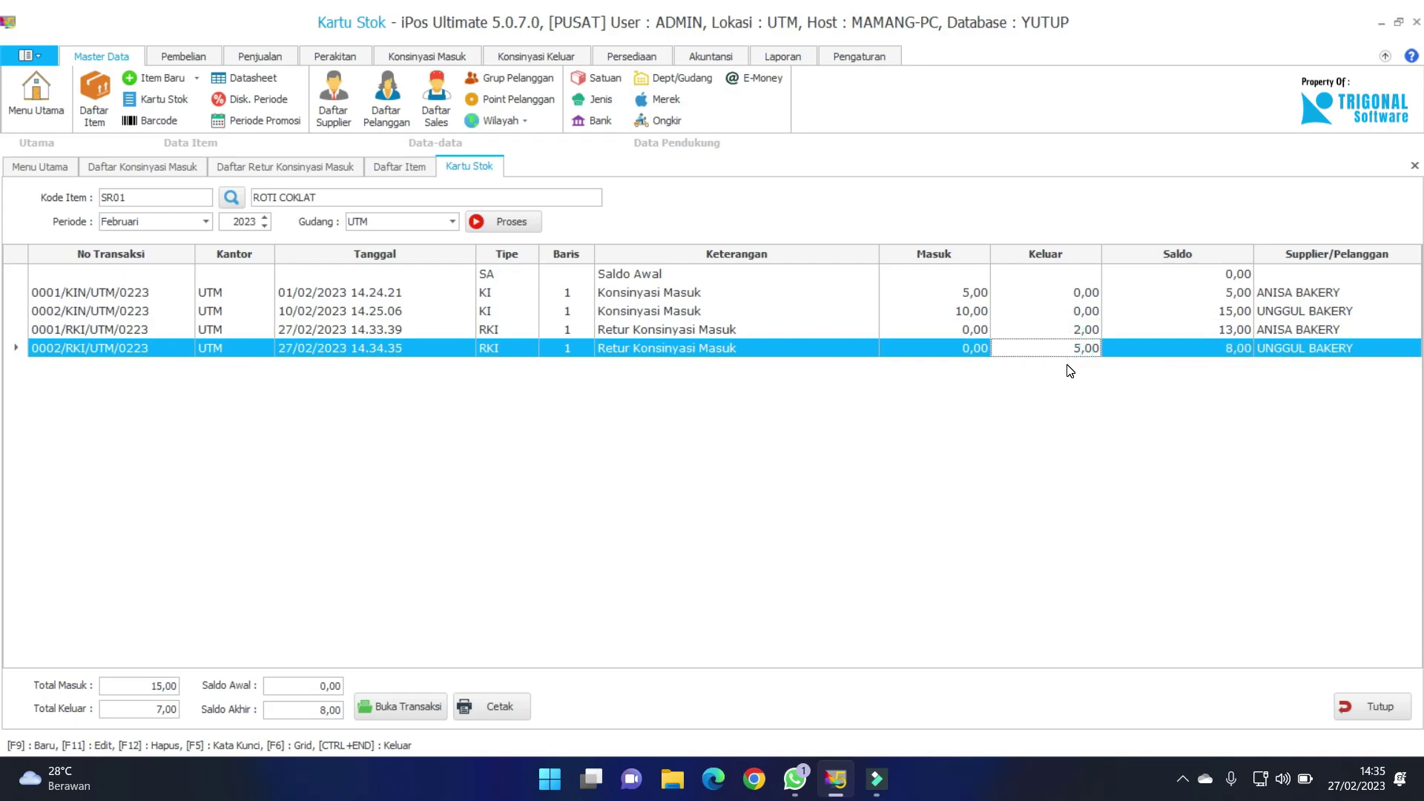
click(1063, 331)
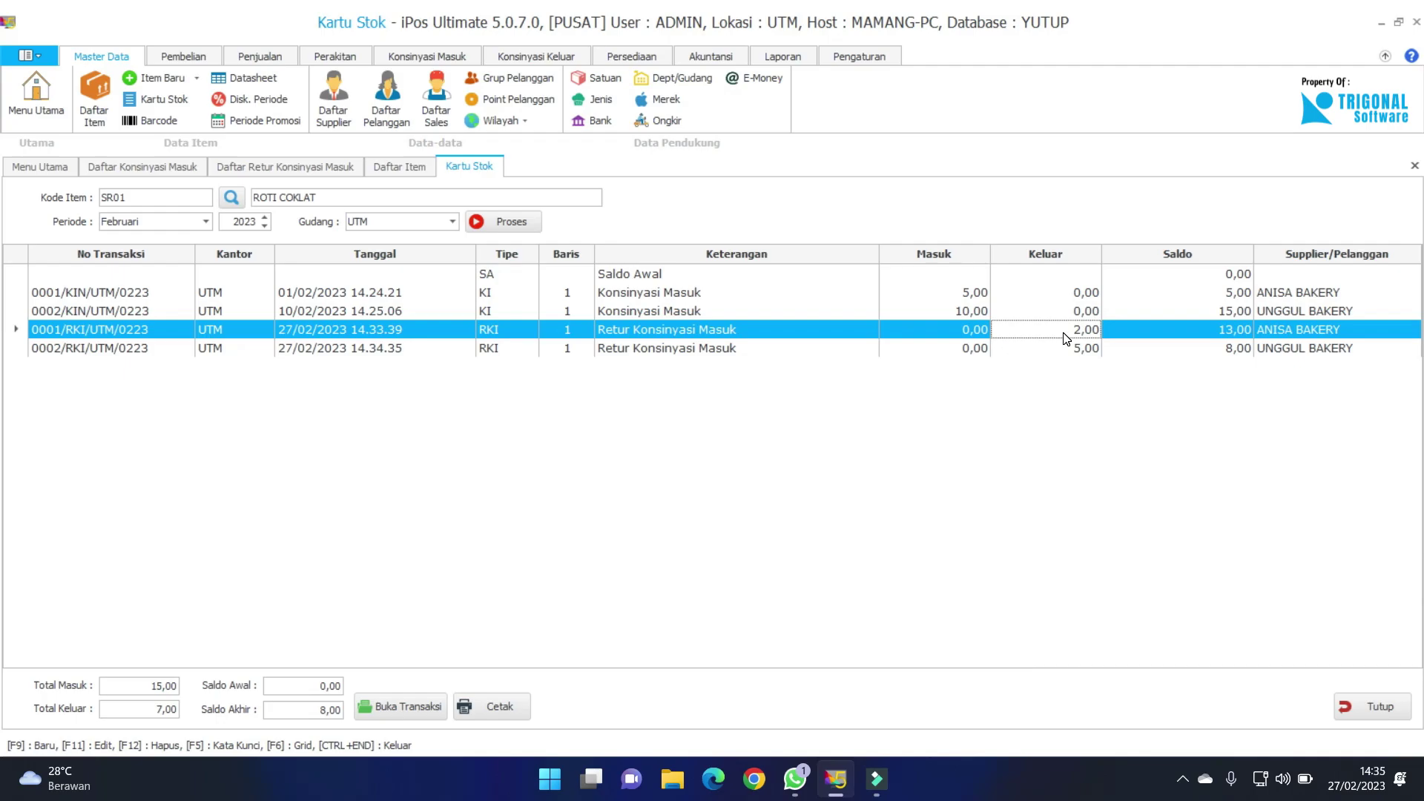
click(1061, 293)
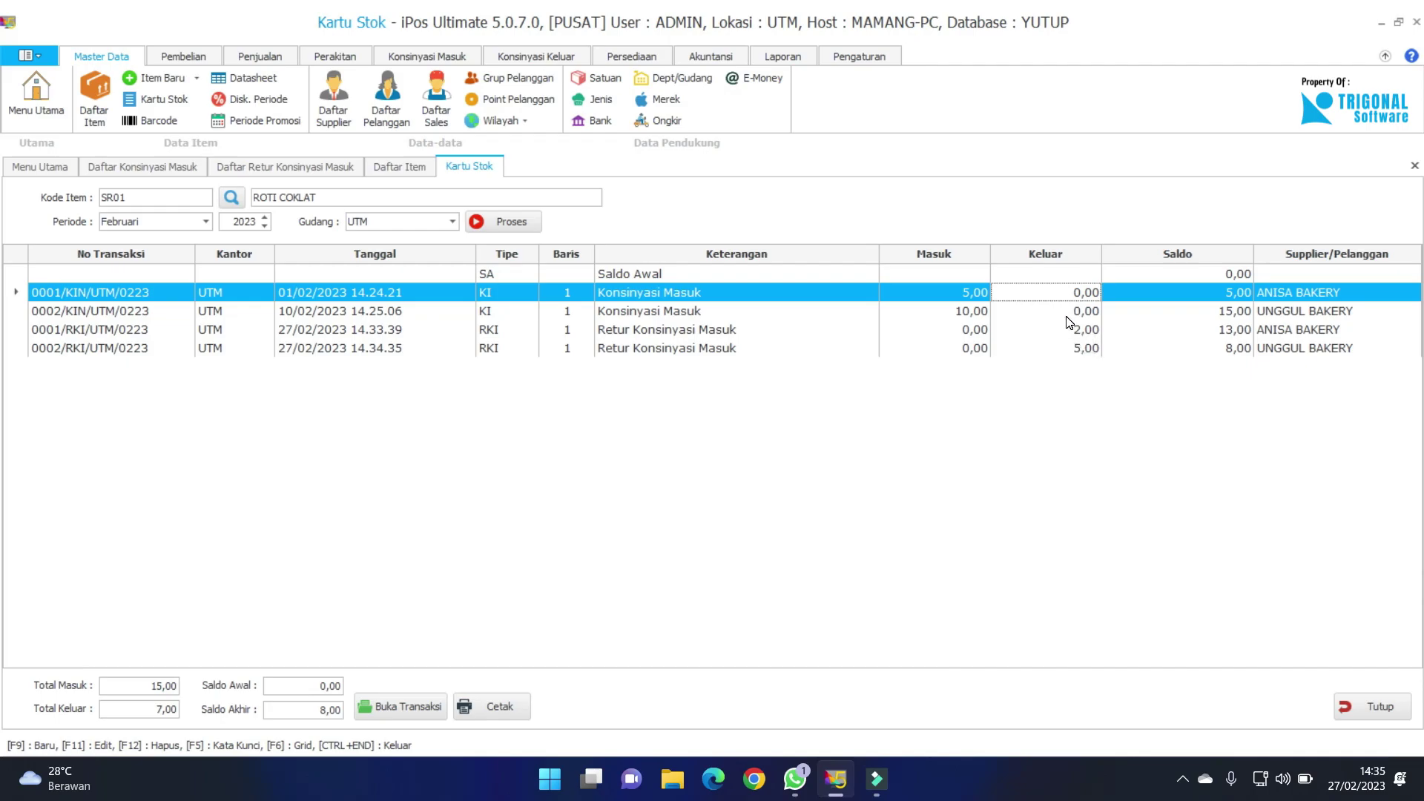
click(1068, 315)
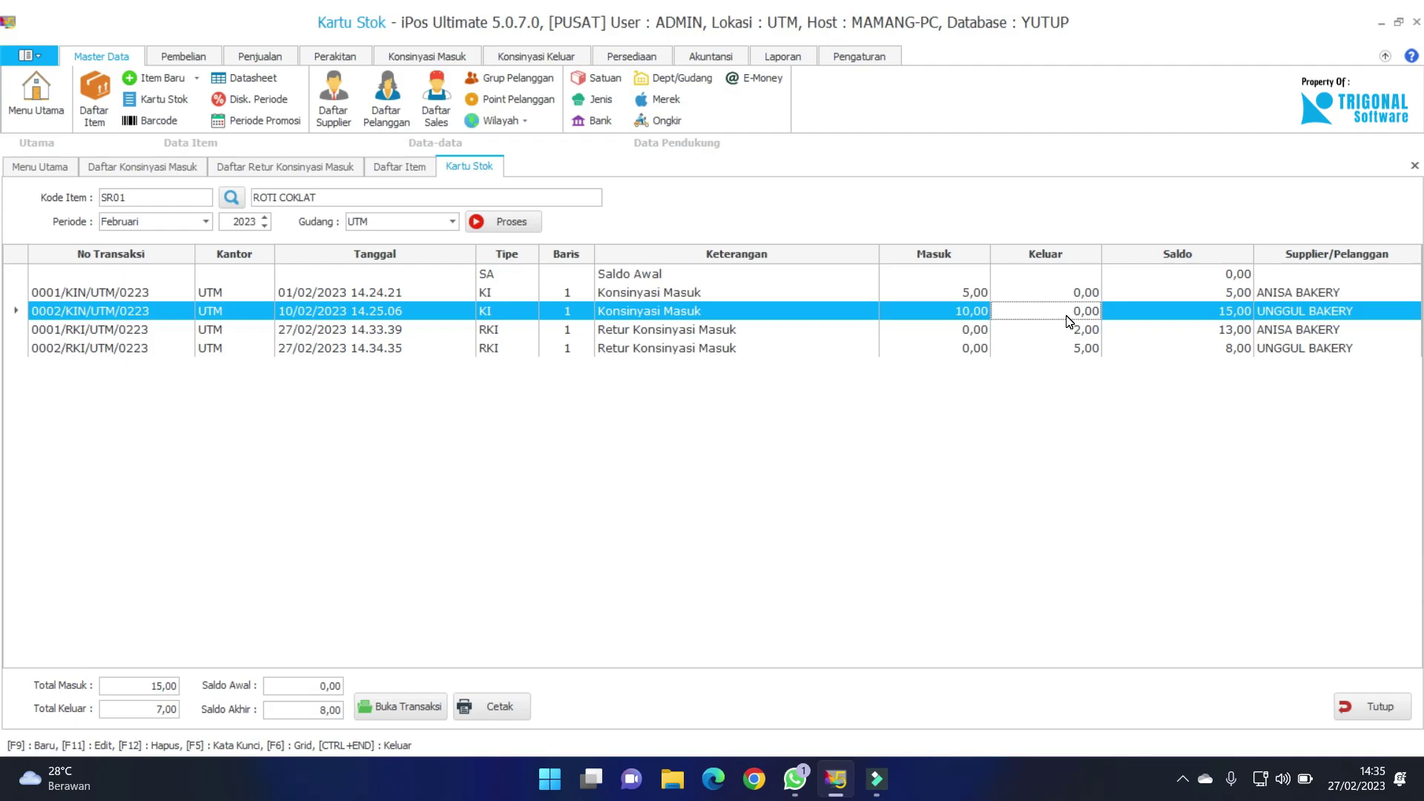
Step: Close the stock card, item list, consignment return list and incoming consignment list to return to the main menu
click(1354, 706)
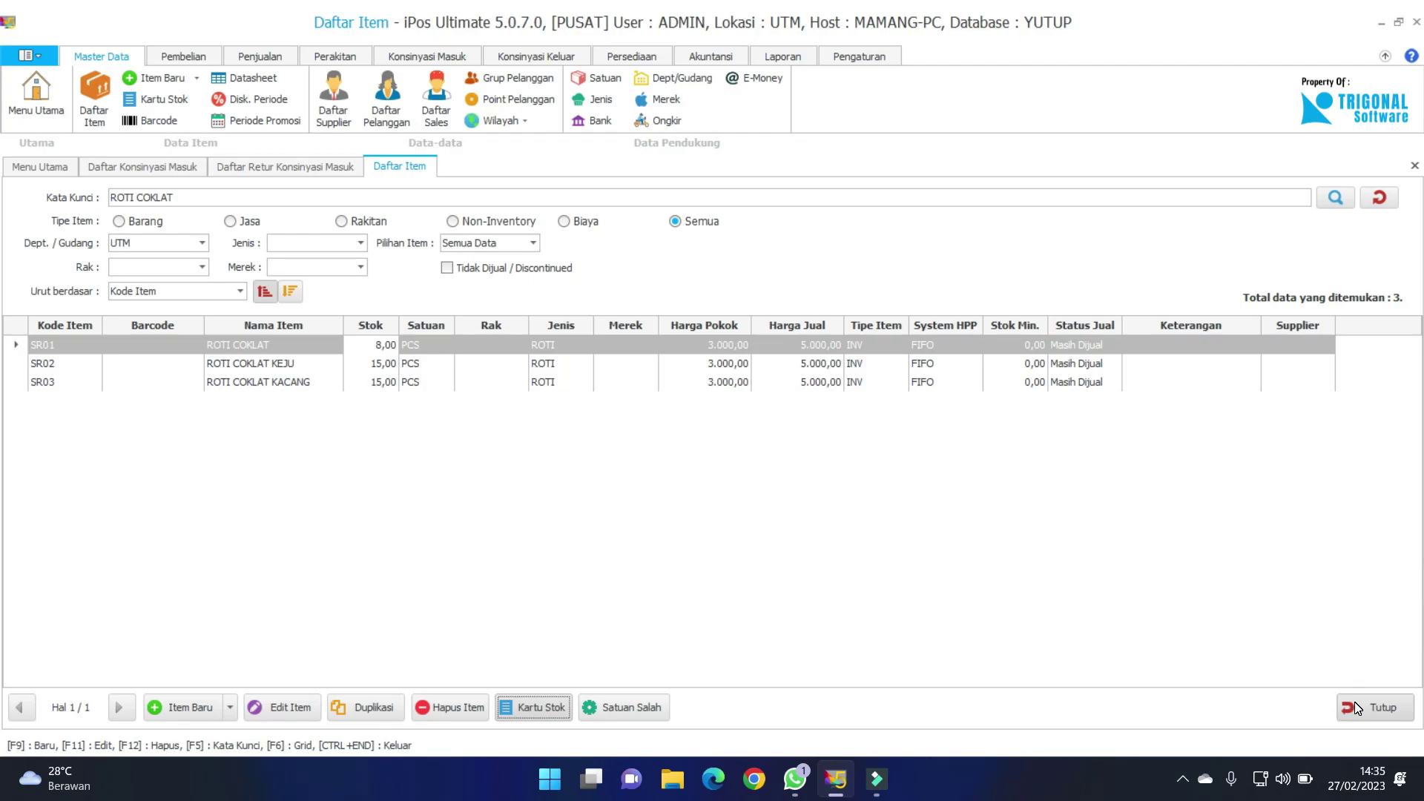
click(1354, 706)
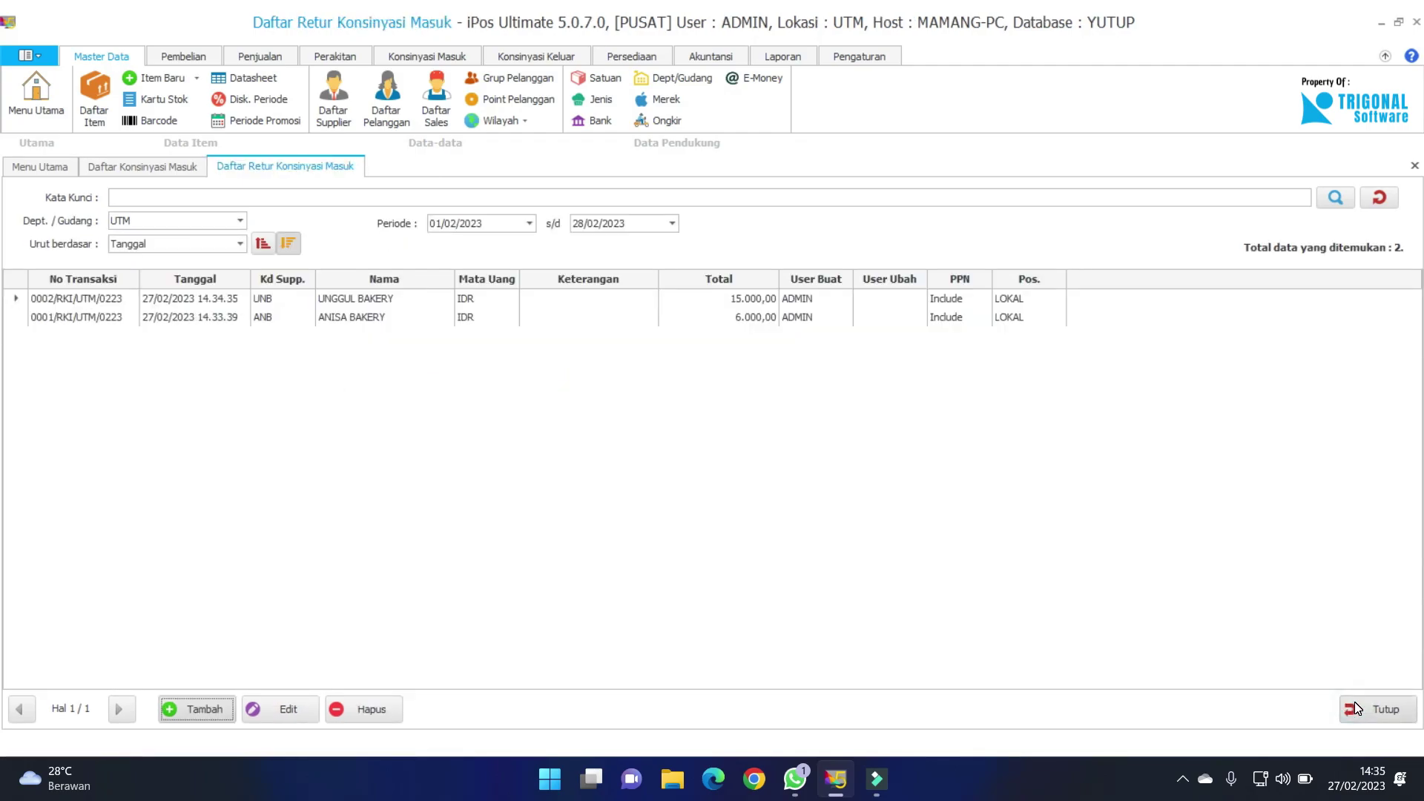
click(1354, 706)
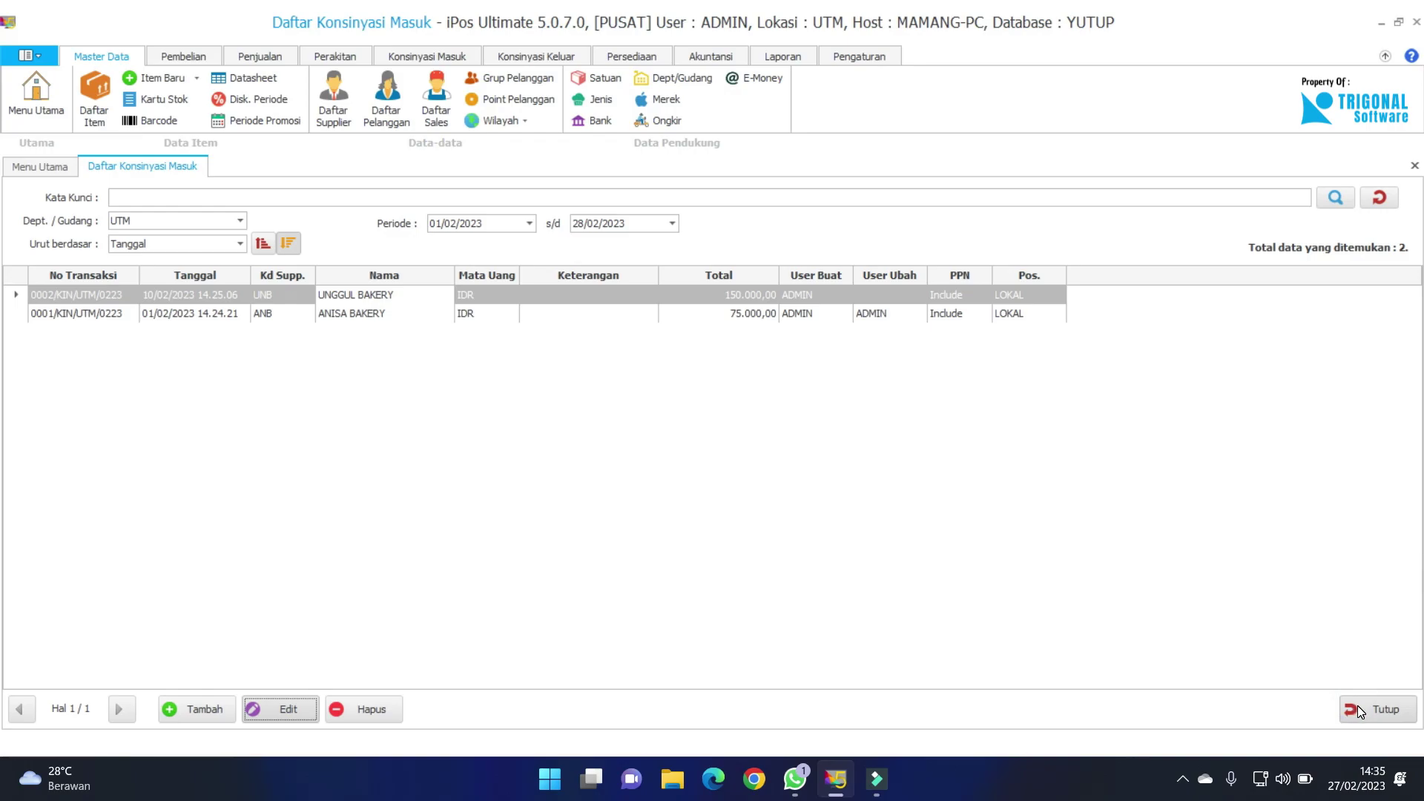
click(1357, 706)
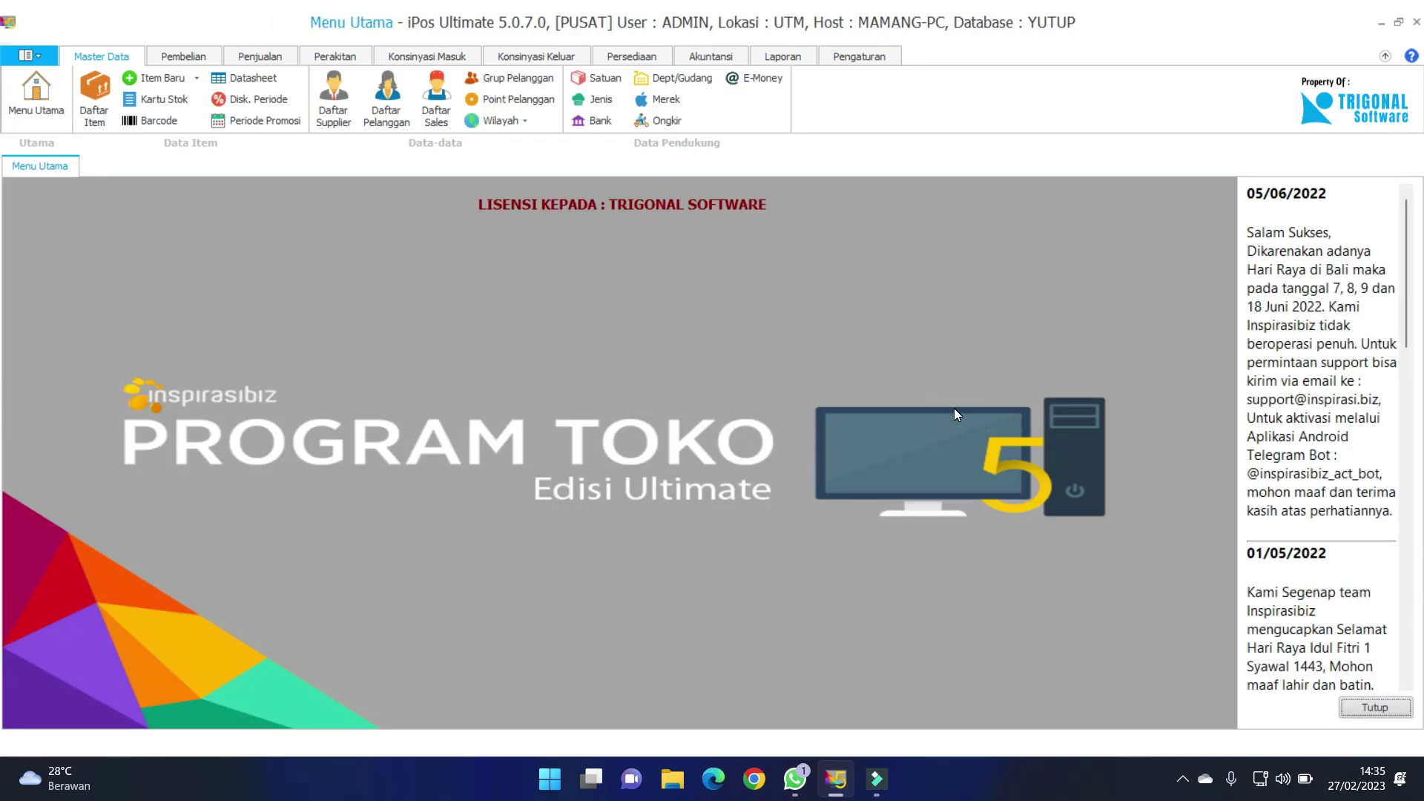